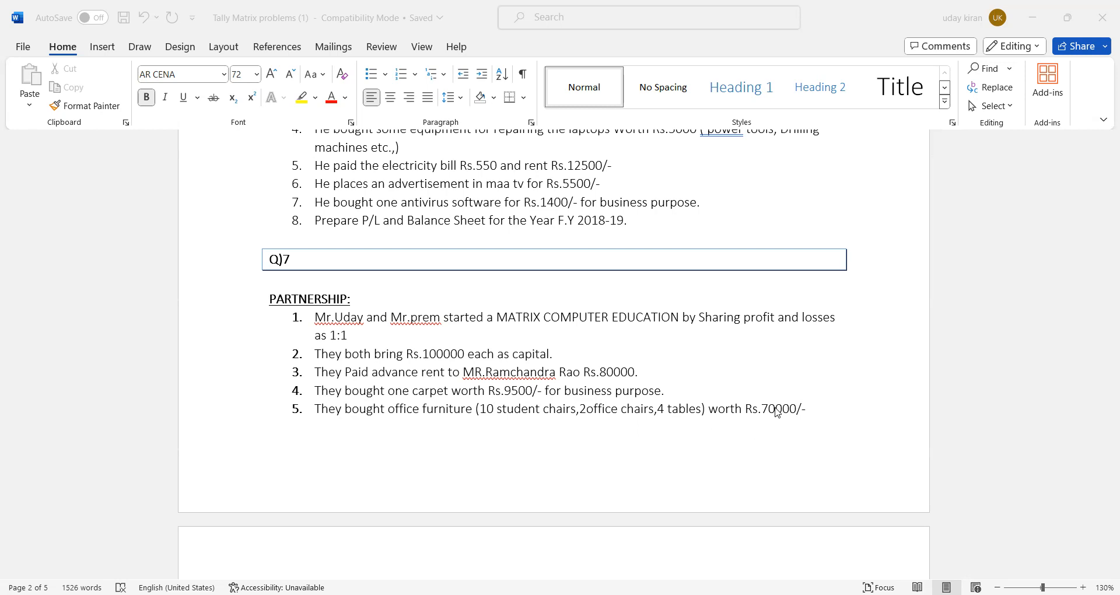
# Bracket the three student fee lines of item 7 in question 7 and link them by arrow to a handwritten "Business Income" note.
pyautogui.scroll(-5, 707, 389)
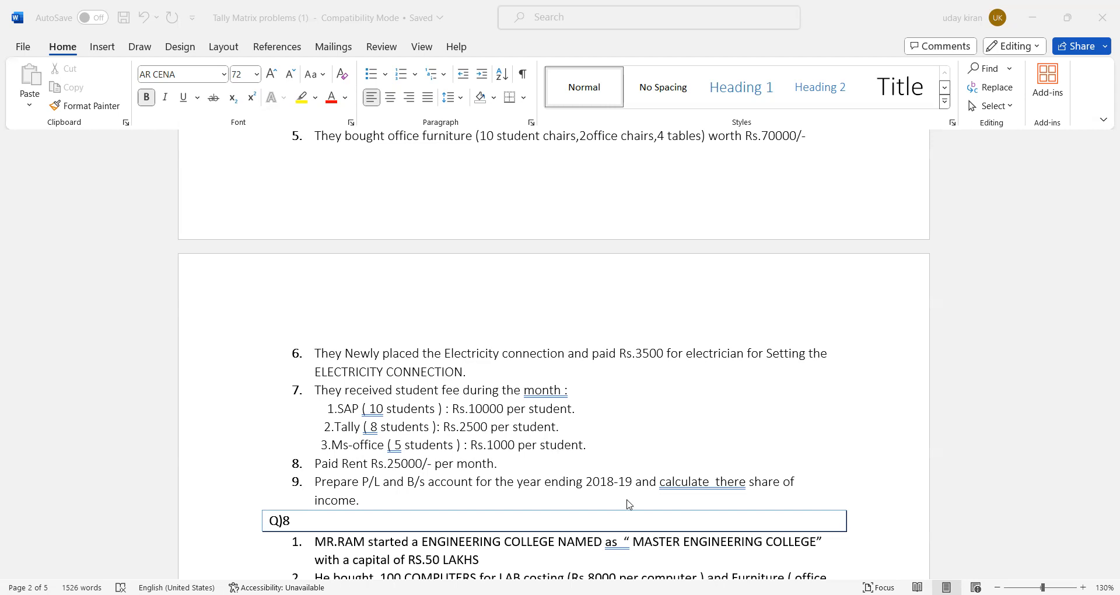
pyautogui.moveTo(581, 396)
pyautogui.mouseDown()
pyautogui.moveTo(594, 462)
pyautogui.moveTo(634, 432)
pyautogui.moveTo(683, 421)
pyautogui.mouseUp()
pyautogui.moveTo(672, 417); pyautogui.dragTo(679, 429)
pyautogui.moveTo(708, 401)
pyautogui.mouseDown()
pyautogui.moveTo(710, 424)
pyautogui.moveTo(815, 365)
pyautogui.mouseUp()
pyautogui.click(744, 346)
pyautogui.moveTo(850, 337)
pyautogui.mouseDown()
pyautogui.moveTo(927, 312)
pyautogui.moveTo(967, 327)
pyautogui.moveTo(982, 312)
pyautogui.mouseUp()
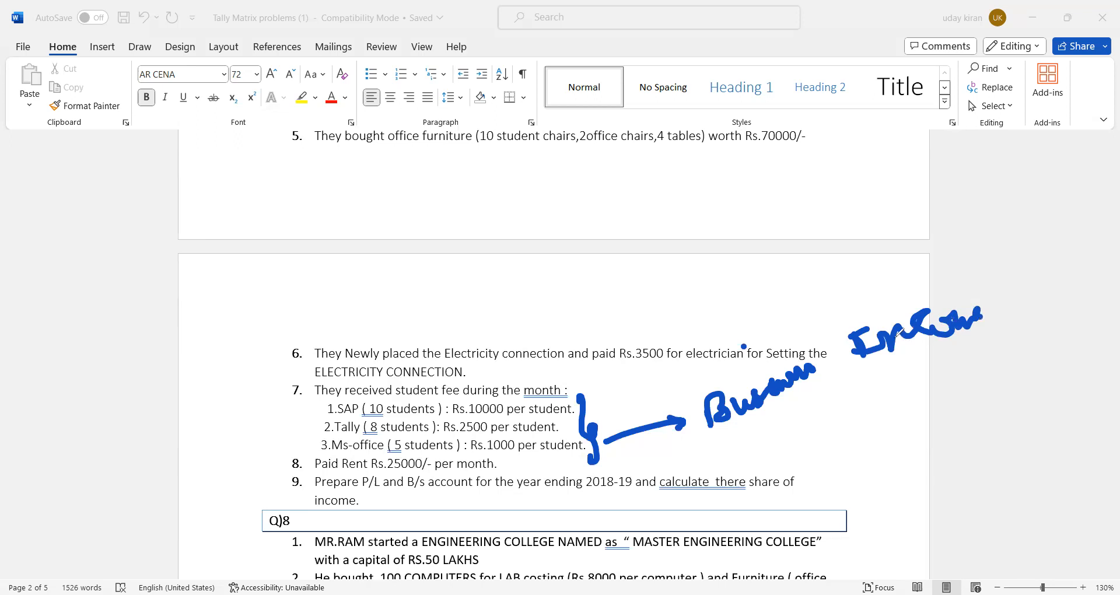
# Bracket and circle the SAP, Tally and Ms-office entries, ring the "Business Income" note, and clear the marks.
pyautogui.moveTo(331, 389)
pyautogui.mouseDown()
pyautogui.moveTo(309, 429)
pyautogui.moveTo(330, 464)
pyautogui.mouseUp()
pyautogui.moveTo(318, 431)
pyautogui.mouseDown()
pyautogui.moveTo(261, 366)
pyautogui.moveTo(285, 353)
pyautogui.mouseUp()
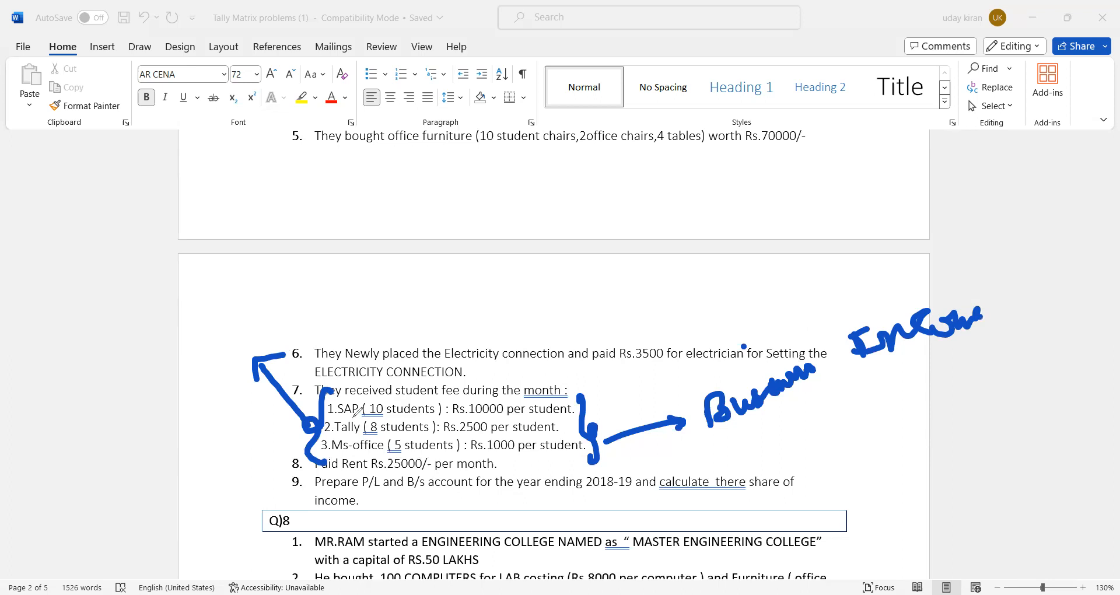
pyautogui.moveTo(406, 402)
pyautogui.mouseDown()
pyautogui.moveTo(307, 415)
pyautogui.moveTo(383, 458)
pyautogui.moveTo(394, 400)
pyautogui.mouseUp()
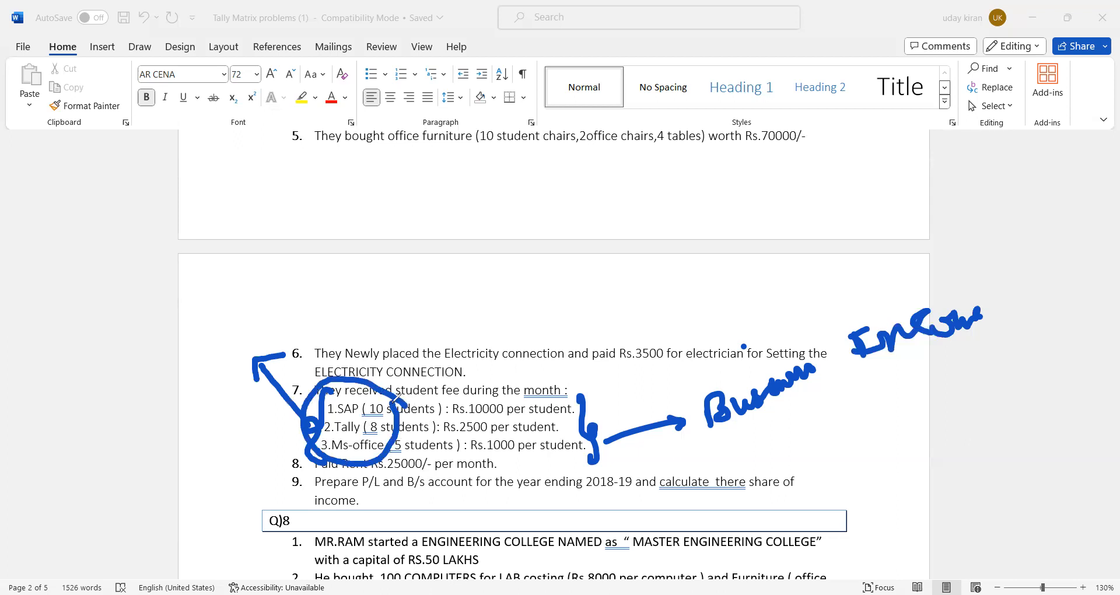
pyautogui.moveTo(1025, 329)
pyautogui.mouseDown()
pyautogui.moveTo(1030, 308)
pyautogui.moveTo(715, 358)
pyautogui.moveTo(948, 402)
pyautogui.mouseUp()
pyautogui.moveTo(988, 356); pyautogui.dragTo(988, 353)
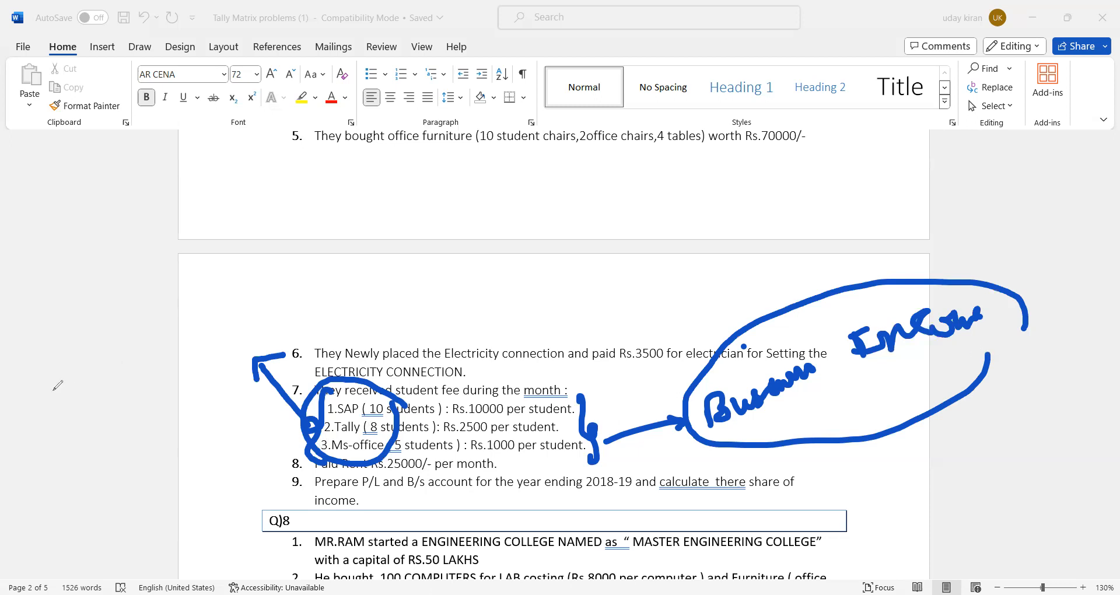
pyautogui.click(79, 377)
# Draw a box around the "Paid Rent Rs.25000/- per month" line and connect it with lines to two handwritten notes.
pyautogui.moveTo(314, 473)
pyautogui.mouseDown()
pyautogui.moveTo(506, 475)
pyautogui.moveTo(484, 451)
pyautogui.moveTo(311, 453)
pyautogui.moveTo(318, 464)
pyautogui.mouseUp()
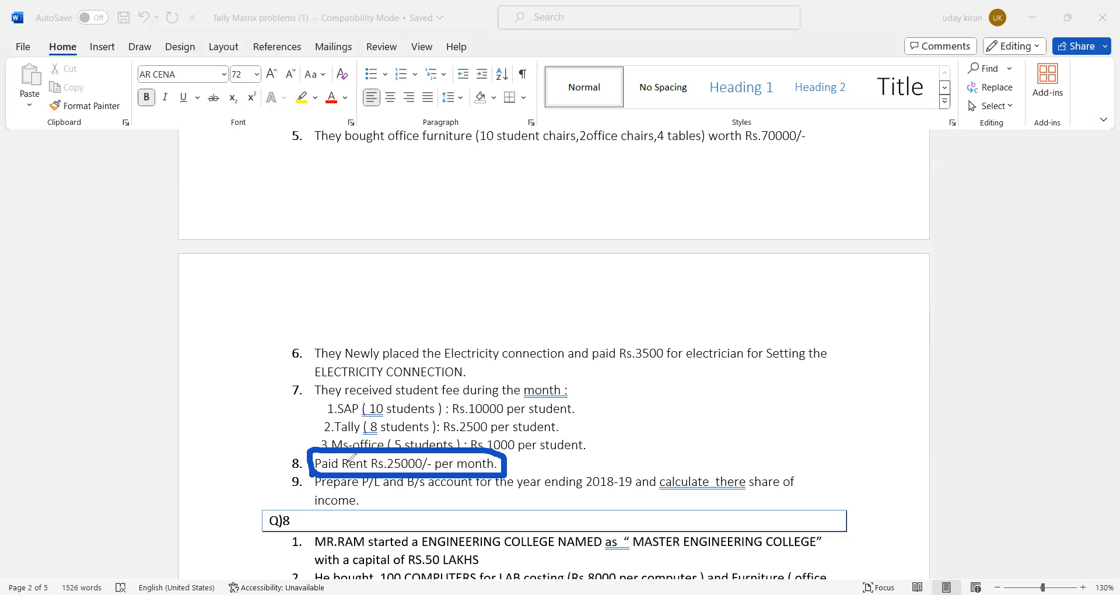
pyautogui.moveTo(384, 446)
pyautogui.mouseDown()
pyautogui.moveTo(525, 378)
pyautogui.moveTo(517, 408)
pyautogui.mouseUp()
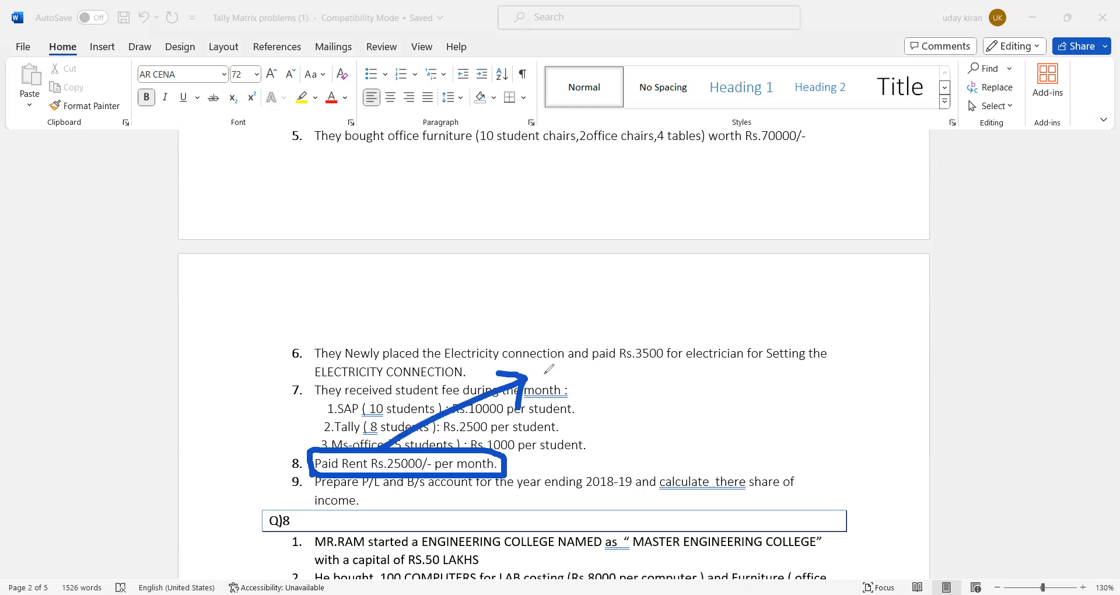
pyautogui.moveTo(562, 362)
pyautogui.mouseDown()
pyautogui.moveTo(547, 341)
pyautogui.moveTo(592, 350)
pyautogui.moveTo(657, 331)
pyautogui.moveTo(756, 420)
pyautogui.mouseUp()
pyautogui.moveTo(753, 448)
pyautogui.mouseDown()
pyautogui.moveTo(760, 472)
pyautogui.moveTo(765, 438)
pyautogui.moveTo(748, 485)
pyautogui.moveTo(794, 411)
pyautogui.moveTo(849, 435)
pyautogui.mouseUp()
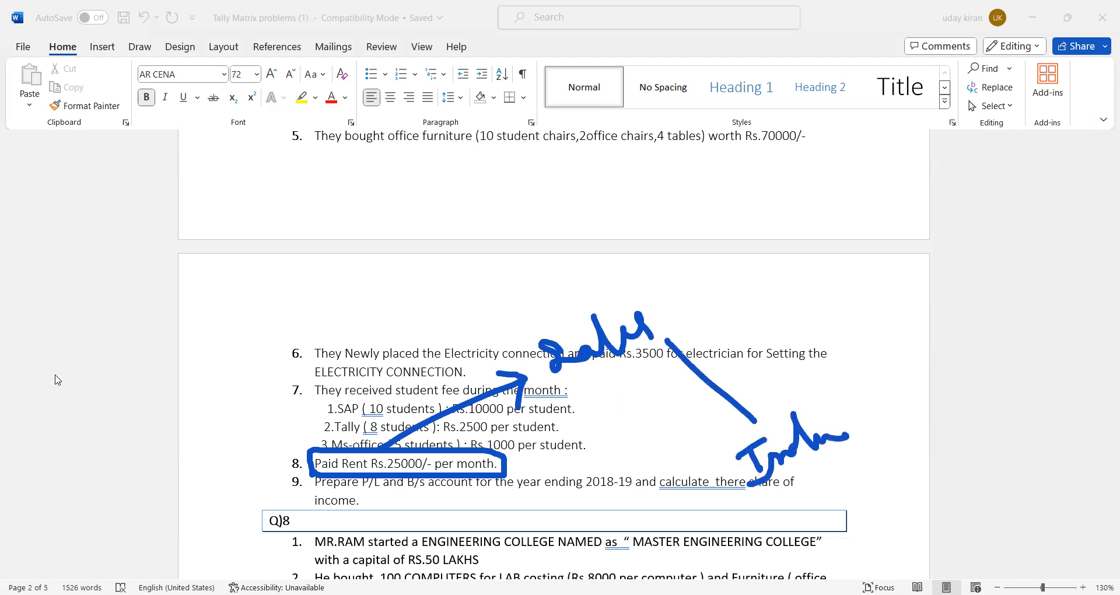
# Underline the P/L and B/s task in item 9, and write a circled "Profit" note linked to the 1:1 sharing ratio in item 1.
pyautogui.moveTo(304, 491); pyautogui.dragTo(449, 491)
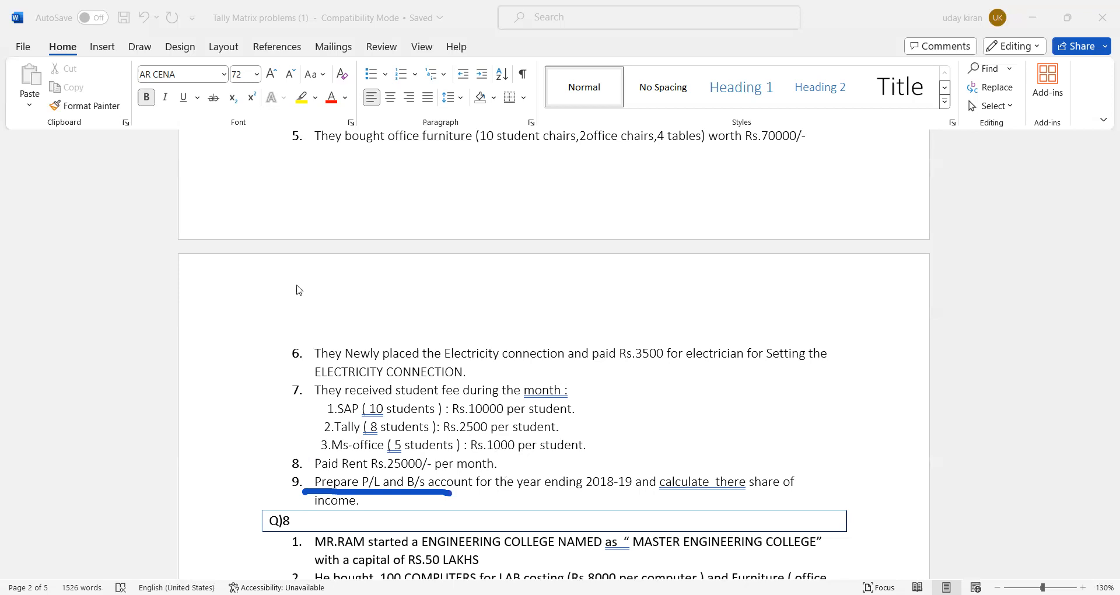
pyautogui.scroll(4, 299, 289)
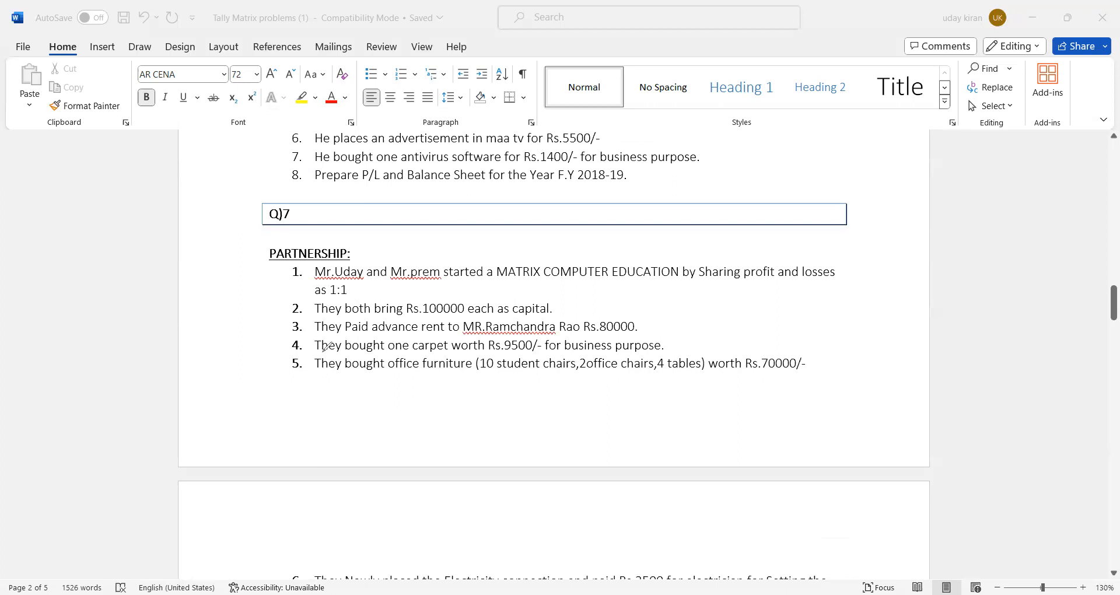
pyautogui.moveTo(378, 415)
pyautogui.mouseDown()
pyautogui.moveTo(386, 431)
pyautogui.moveTo(427, 438)
pyautogui.moveTo(442, 414)
pyautogui.moveTo(461, 427)
pyautogui.moveTo(464, 408)
pyautogui.moveTo(487, 414)
pyautogui.mouseUp()
pyautogui.moveTo(346, 442)
pyautogui.mouseDown()
pyautogui.moveTo(356, 442)
pyautogui.moveTo(288, 365)
pyautogui.moveTo(309, 386)
pyautogui.mouseUp()
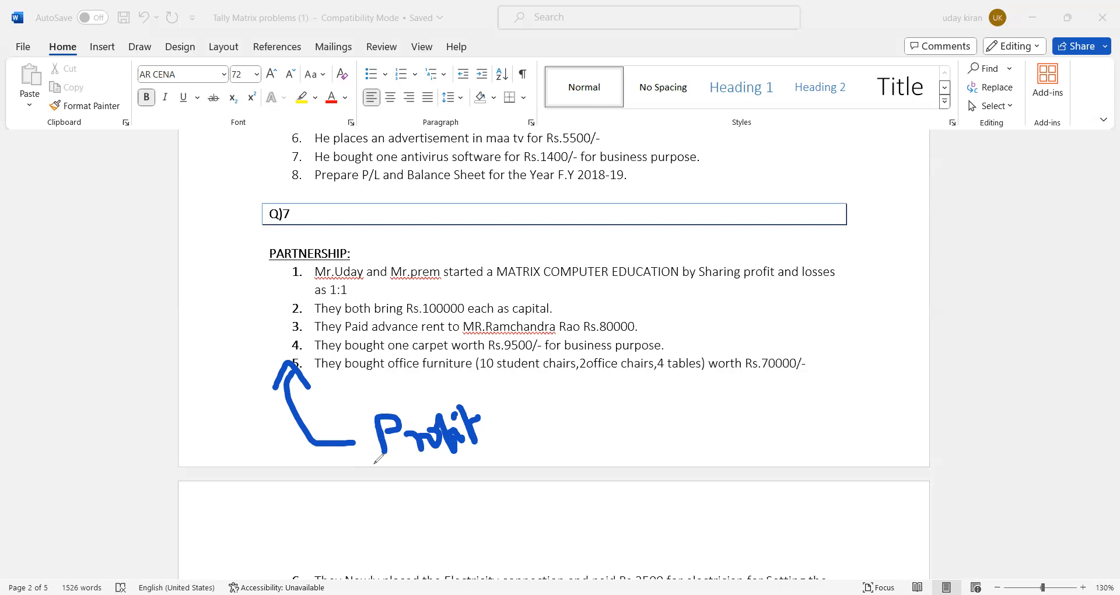
pyautogui.moveTo(513, 446)
pyautogui.mouseDown()
pyautogui.moveTo(353, 417)
pyautogui.moveTo(511, 448)
pyautogui.mouseUp()
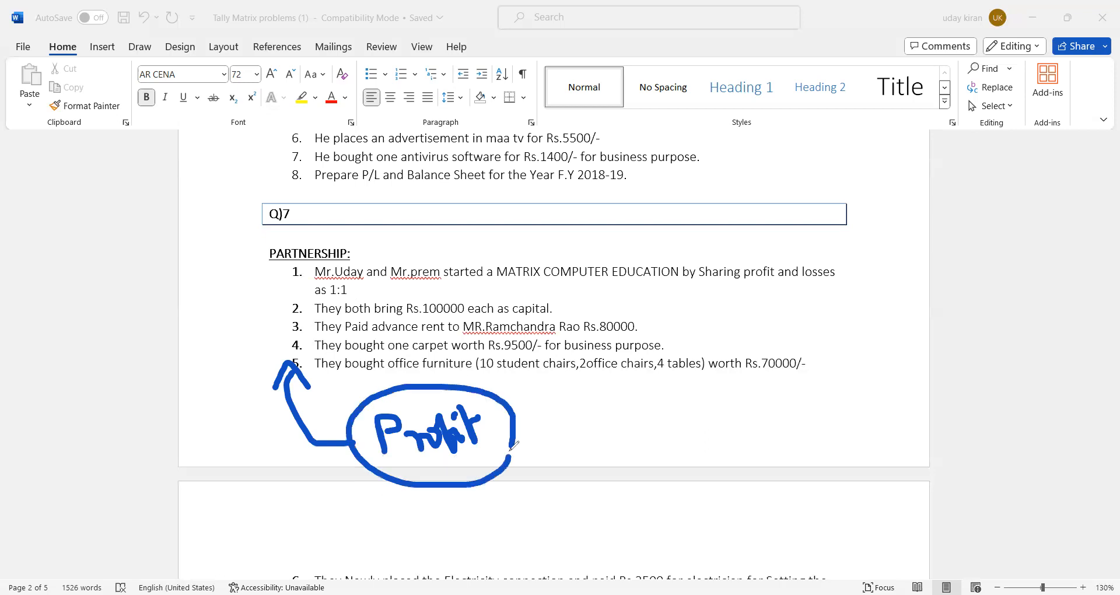
pyautogui.moveTo(382, 391)
pyautogui.mouseDown()
pyautogui.moveTo(325, 273)
pyautogui.moveTo(355, 304)
pyautogui.moveTo(364, 281)
pyautogui.mouseUp()
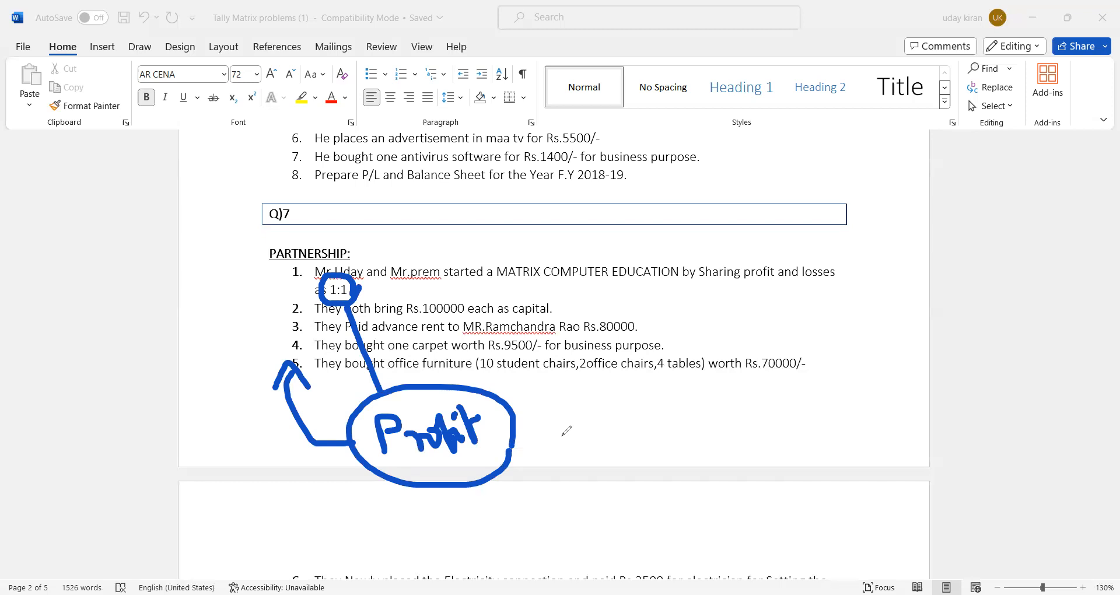
pyautogui.click(48, 423)
pyautogui.moveTo(492, 285)
pyautogui.mouseDown()
pyautogui.moveTo(672, 289)
pyautogui.moveTo(701, 251)
pyautogui.moveTo(488, 246)
pyautogui.moveTo(470, 277)
pyautogui.moveTo(531, 287)
pyautogui.mouseUp()
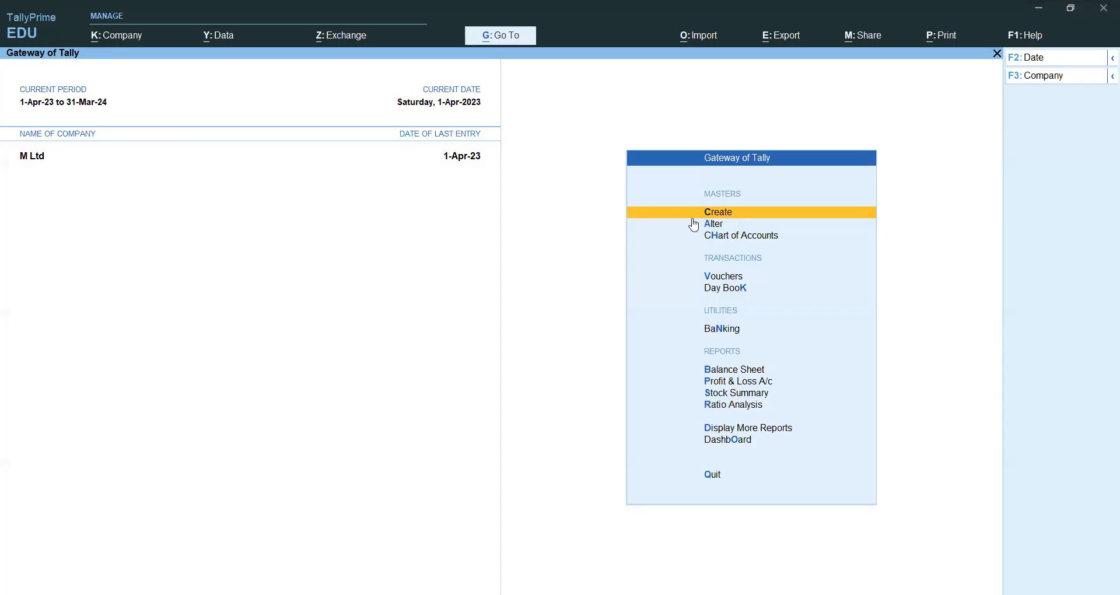
# Start a new company in TallyPrime named MATRIX COMPUTER EDUCATION, keeping the same mailing name and leaving the address blank.
pyautogui.click(123, 45)
pyautogui.click(127, 65)
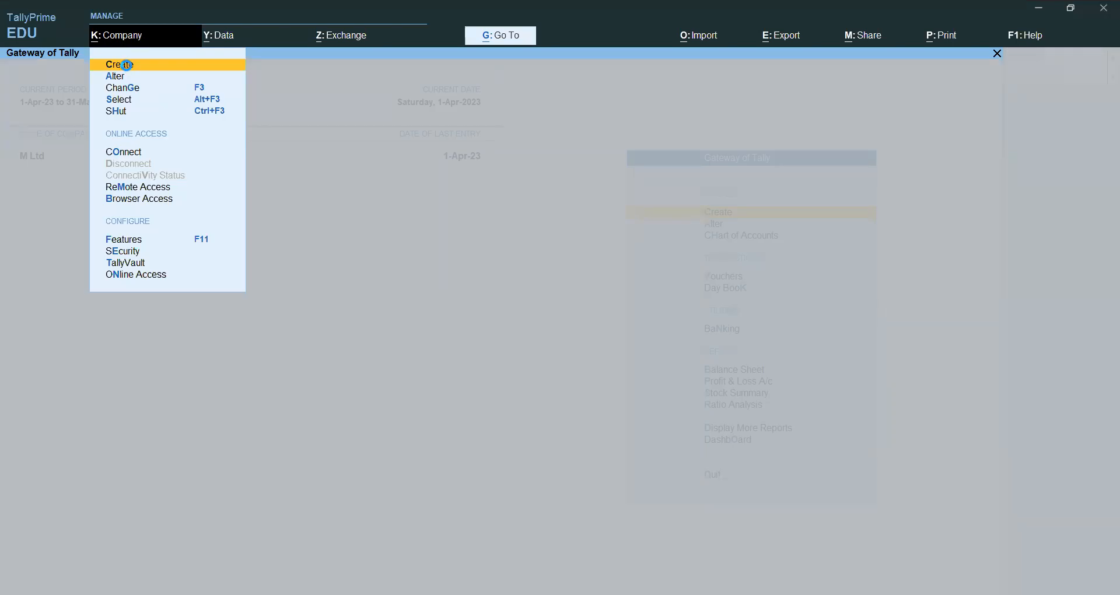
pyautogui.write('MATRIX COMPUTER EDUCATION')
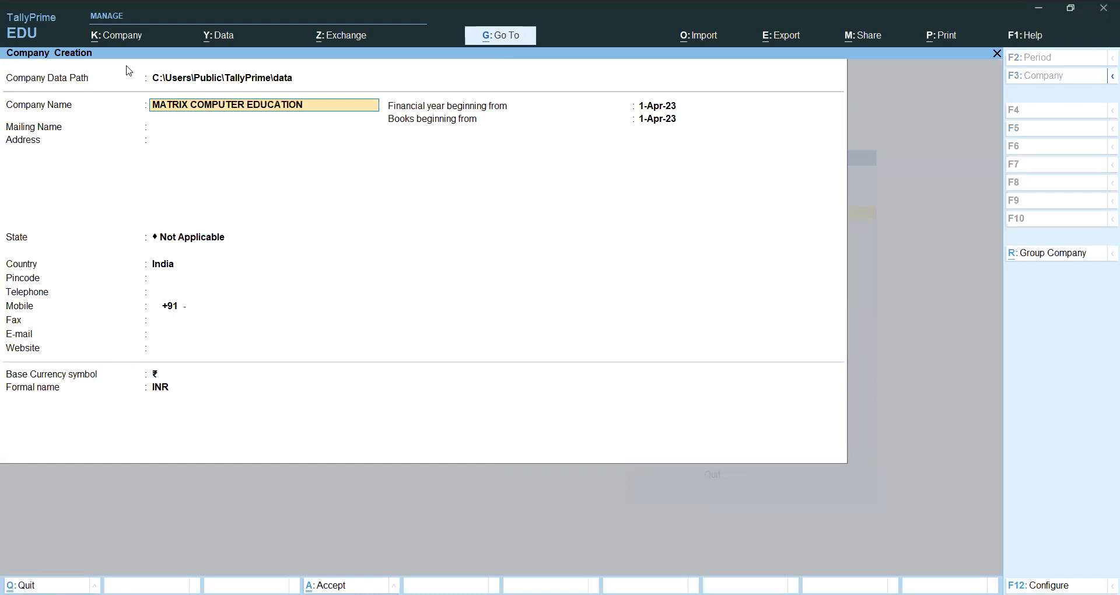
pyautogui.press('Return')
pyautogui.press('Return')
pyautogui.press('Return')
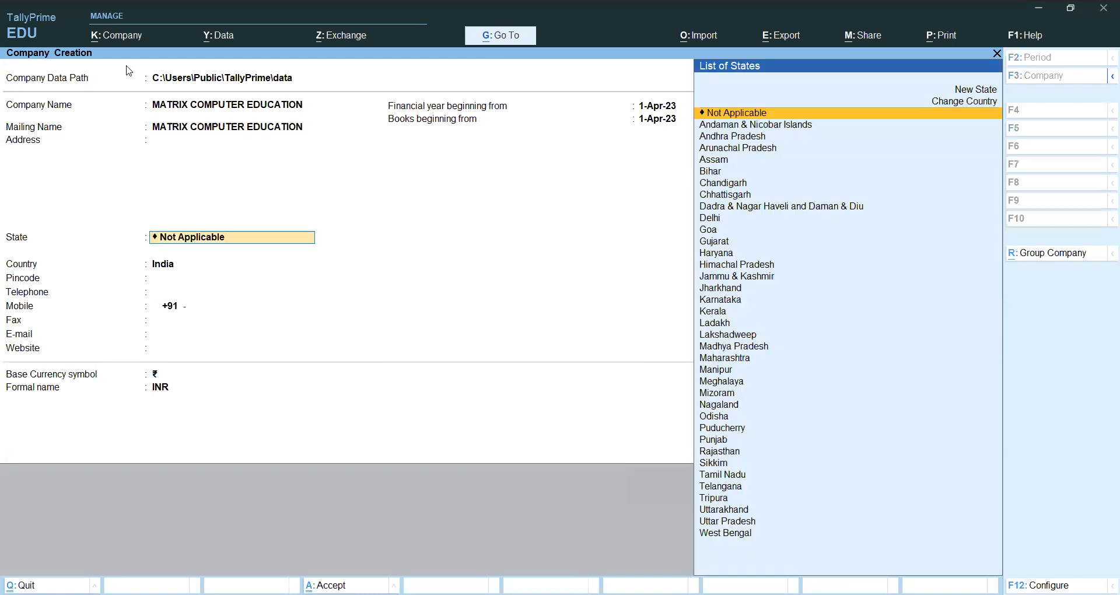
# Set the company's state to Andhra Pradesh, enter the pincode, and accept the company with its features.
pyautogui.press('Down')
pyautogui.press('Down')
pyautogui.press('Return')
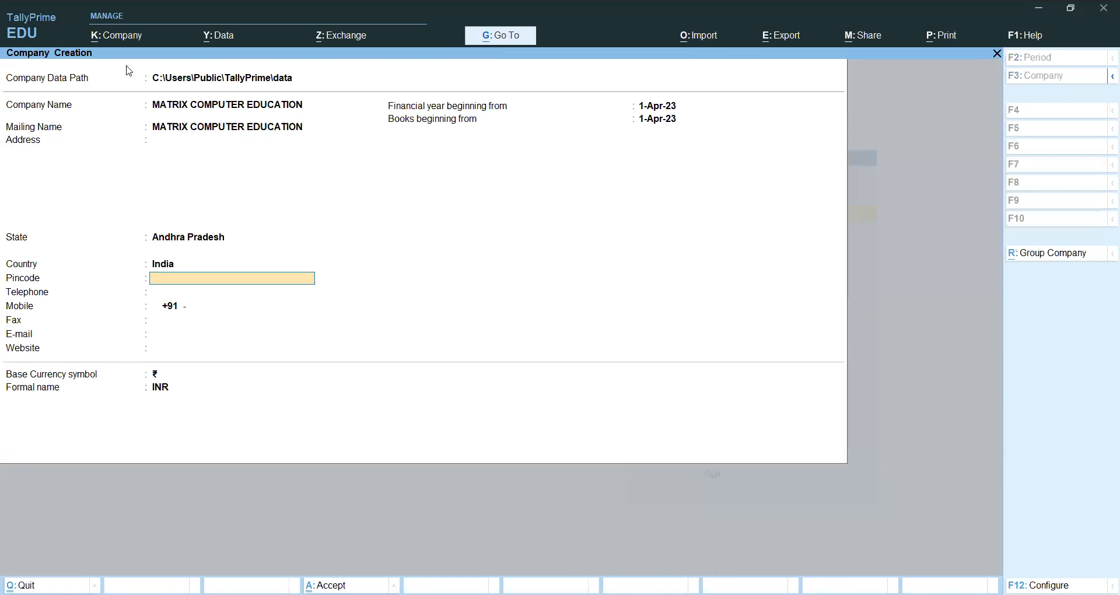
pyautogui.write('520010')
pyautogui.press('Return')
pyautogui.press('Return')
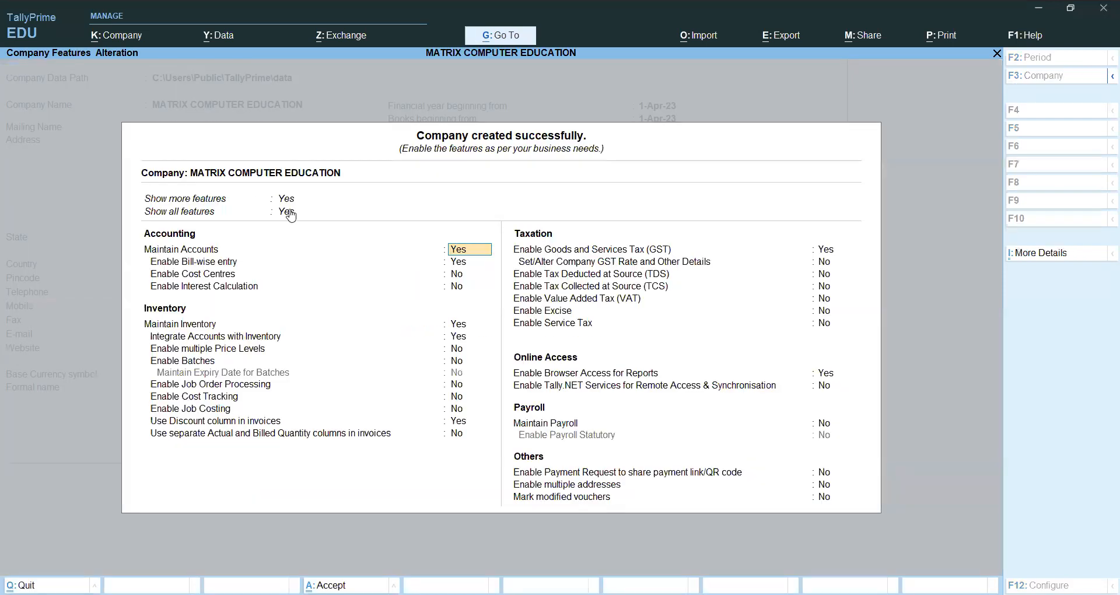
pyautogui.hotkey('ctrl', 'a')
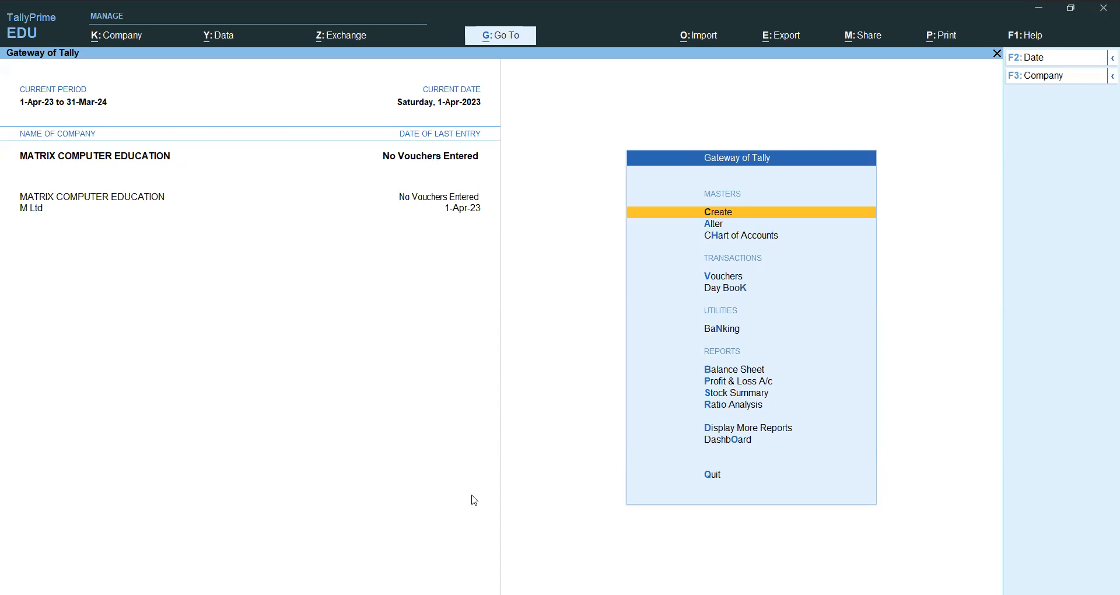
# Switch to the Word document, copy the partnership problem from its heading through item 8, and return to TallyPrime.
pyautogui.hotkey('alt', 'Tab')
pyautogui.moveTo(268, 252); pyautogui.dragTo(737, 294)
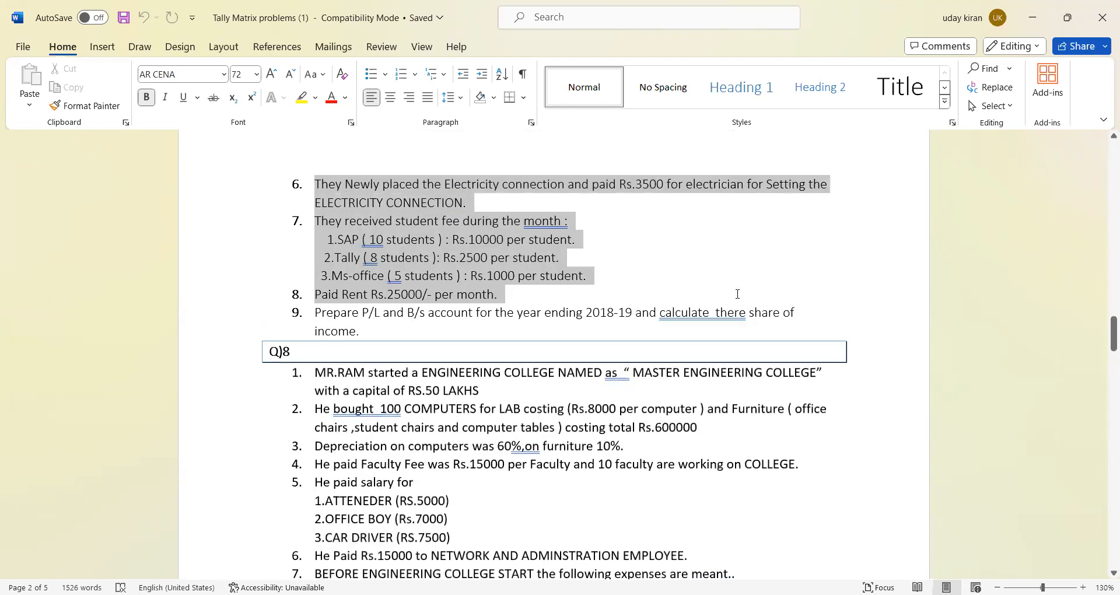
pyautogui.moveTo(581, 301); pyautogui.dragTo(581, 301)
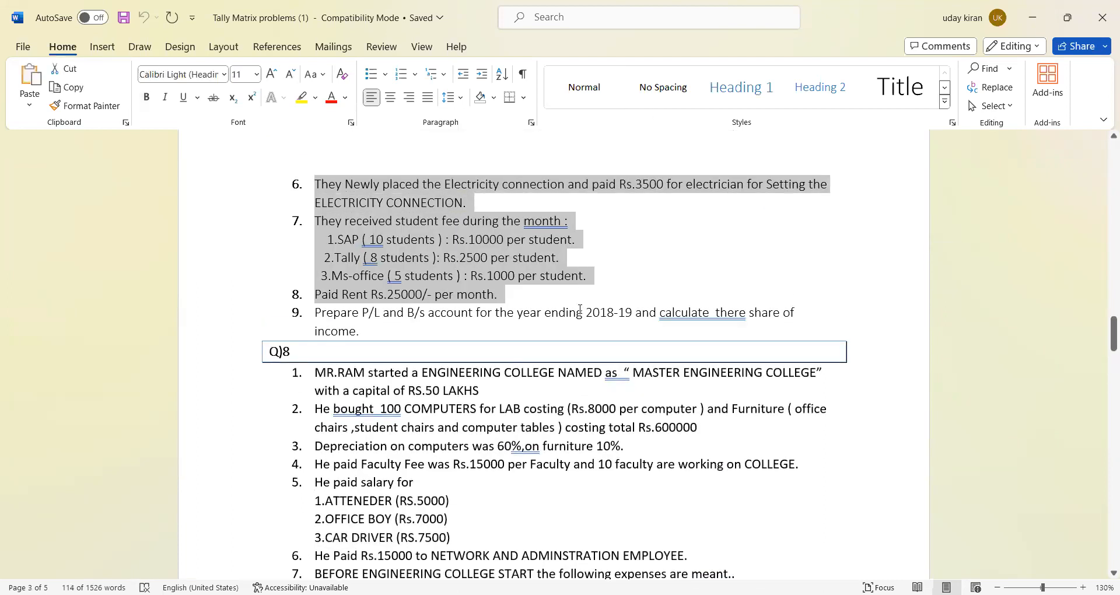
pyautogui.click(548, 303)
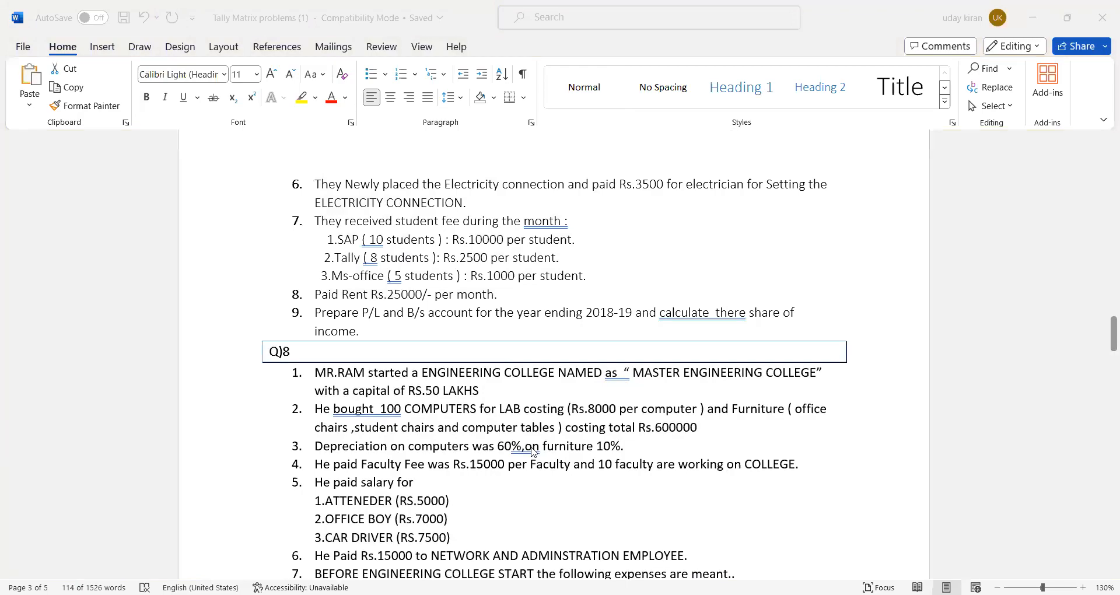
pyautogui.hotkey('alt', 'Tab')
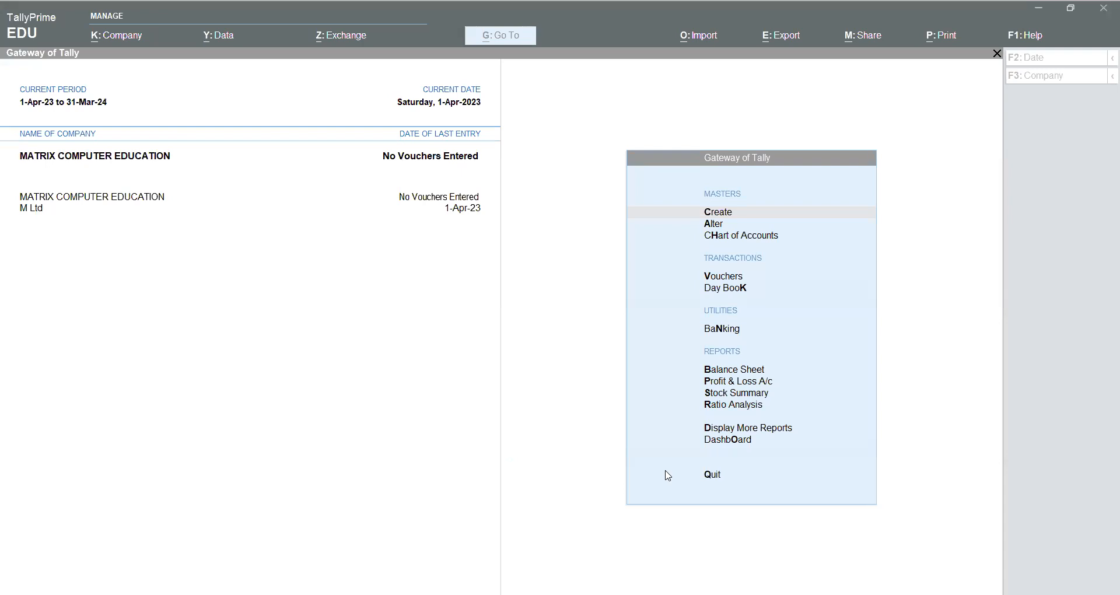
# Place the copied partnership problem as an on-screen text note and position it over the lower part of the Gateway of Tally.
pyautogui.click(238, 266)
pyautogui.moveTo(251, 262); pyautogui.dragTo(266, 152)
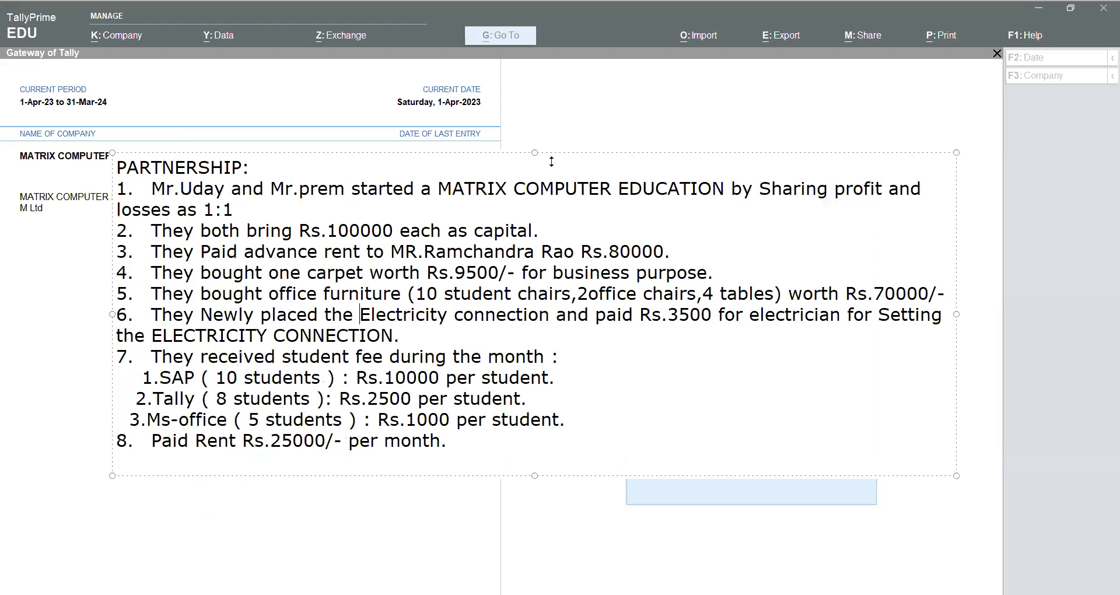
pyautogui.moveTo(481, 152); pyautogui.dragTo(481, 170)
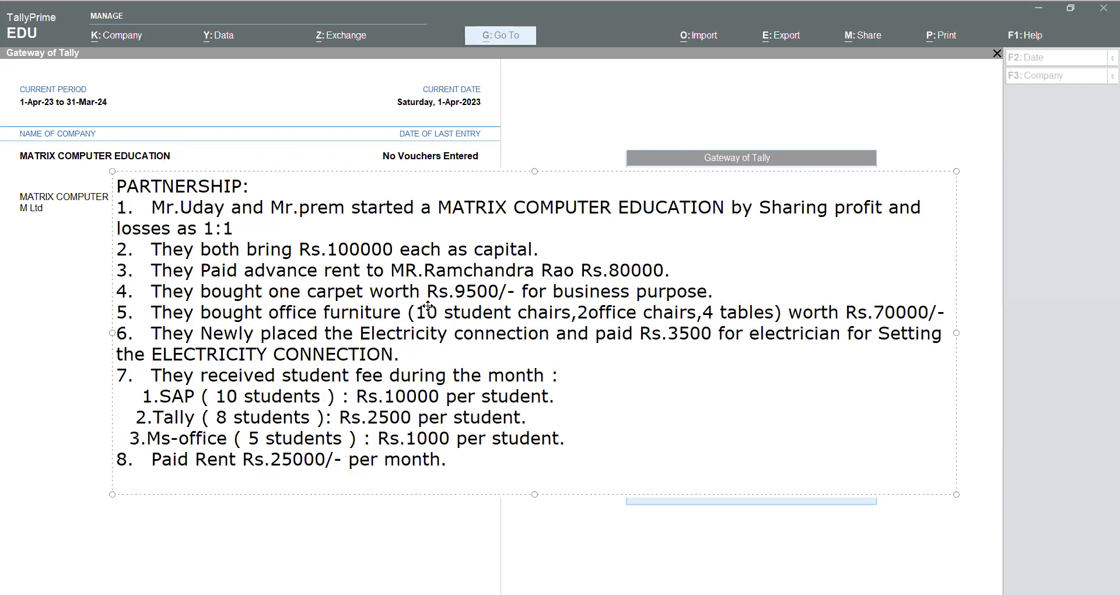
pyautogui.click(463, 245)
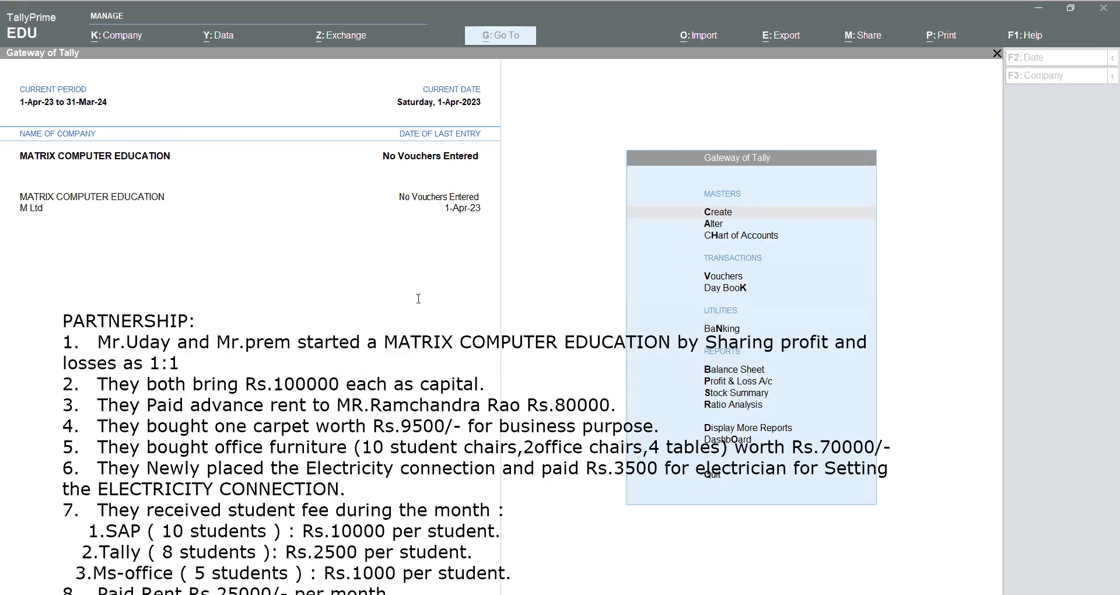
pyautogui.click(626, 229)
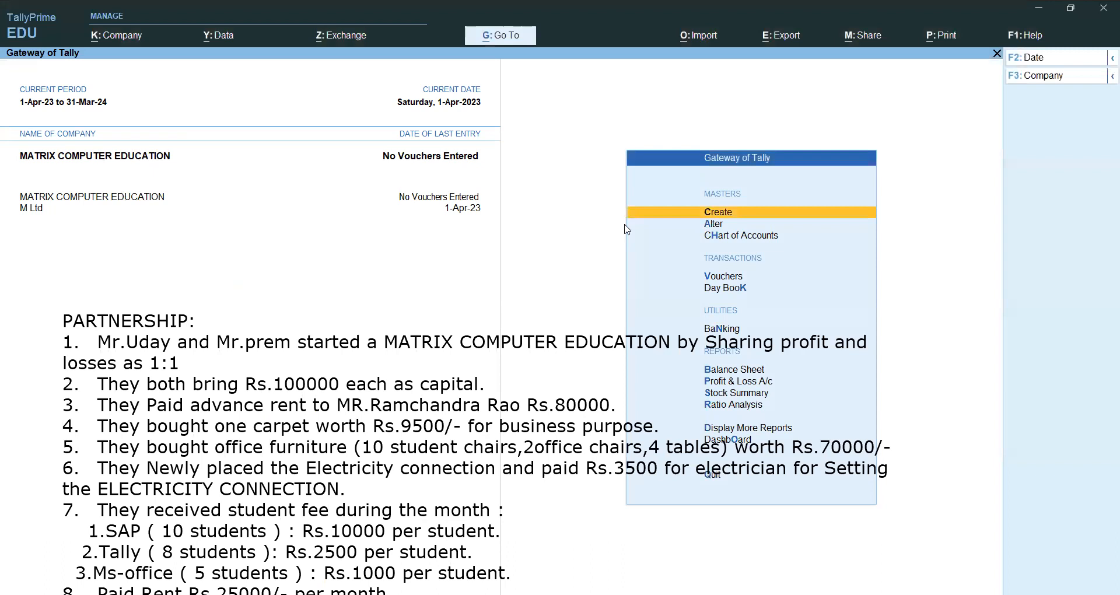
# Create a capital ledger named after the first partner, grouped under Capital Account.
pyautogui.click(762, 214)
pyautogui.press('Down')
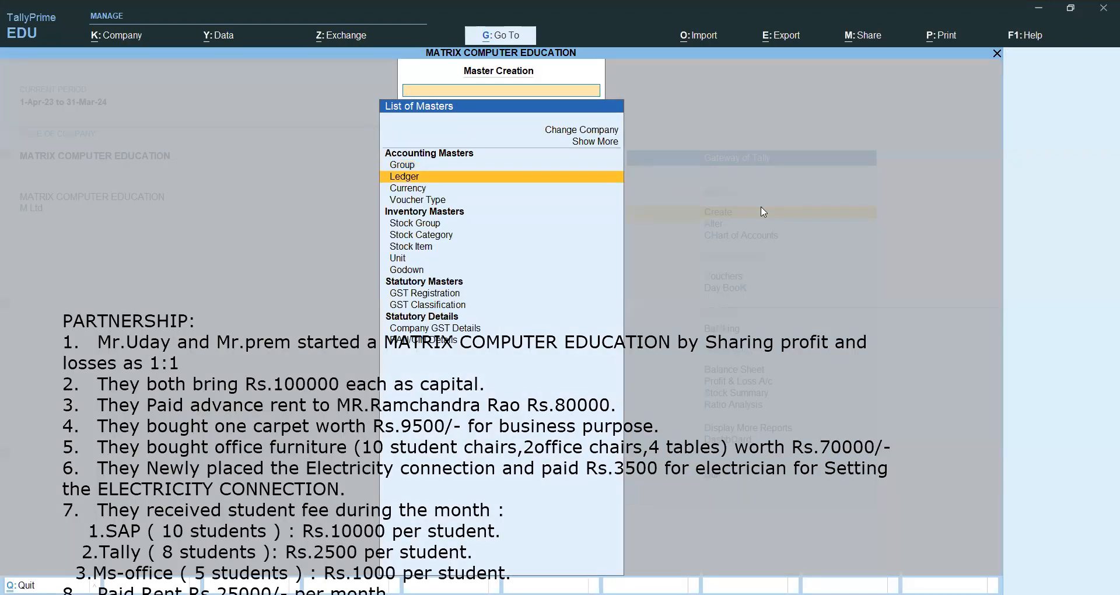
pyautogui.press('Return')
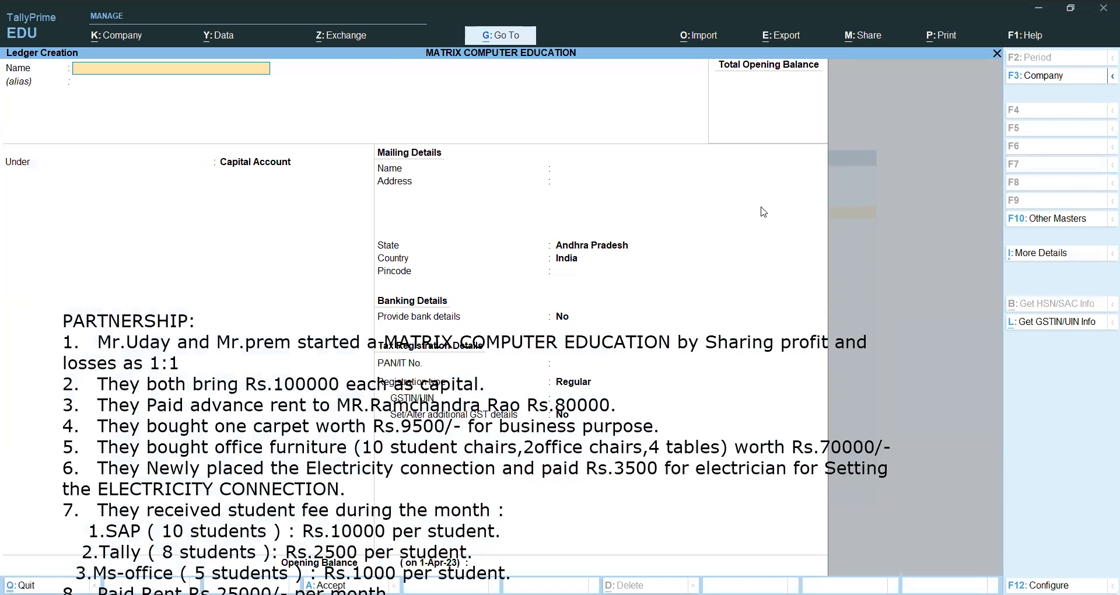
pyautogui.write("Uday's Capital A/c")
pyautogui.press('Return')
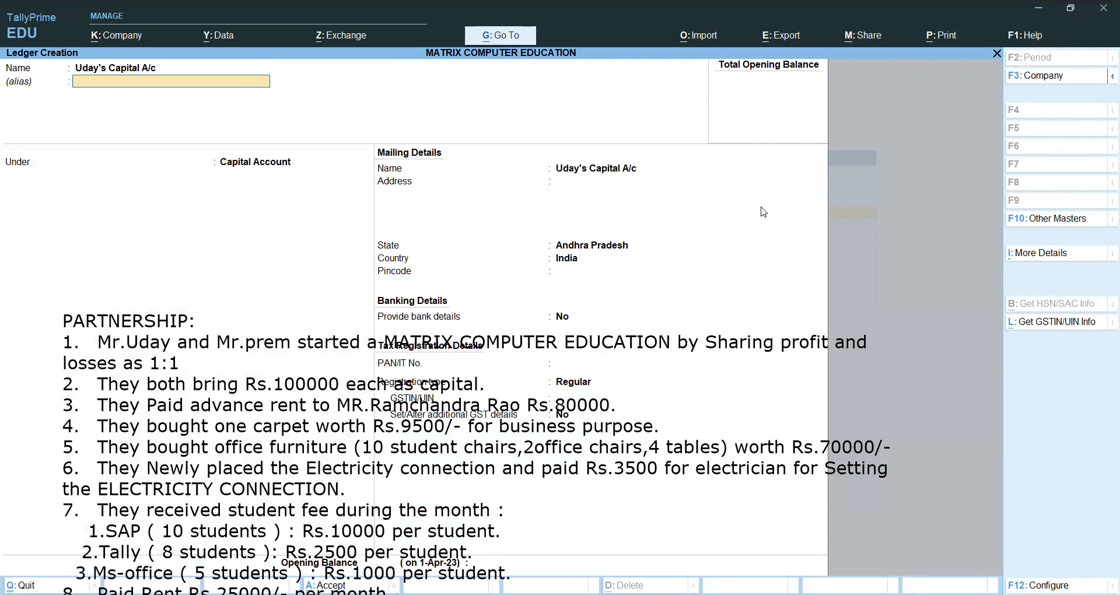
pyautogui.press('Return')
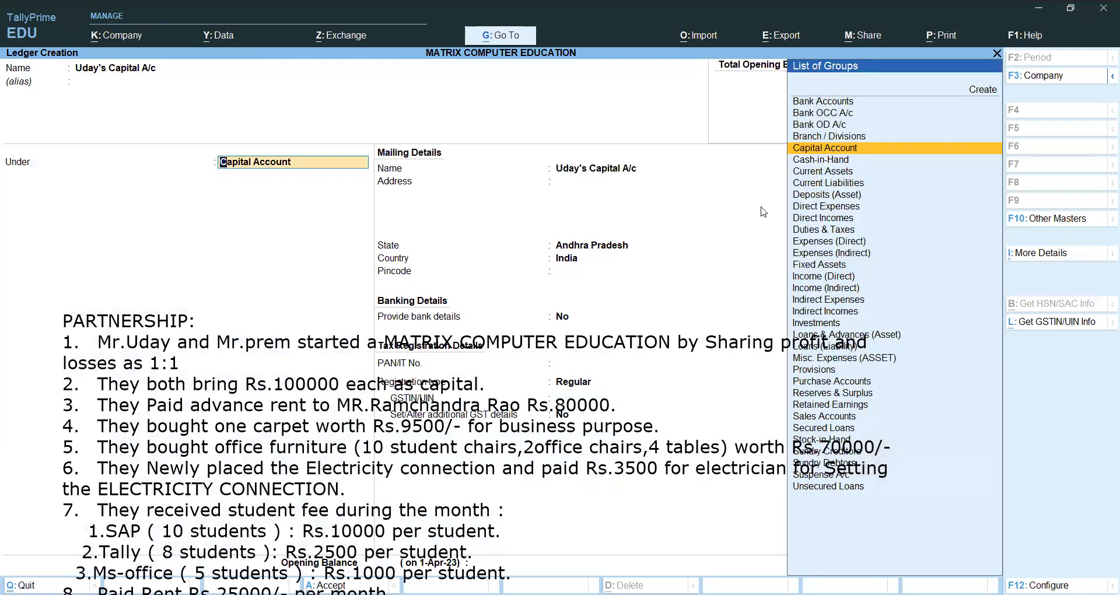
pyautogui.hotkey('ctrl', 'a')
# Create a capital ledger named after the second partner, also under Capital Account.
pyautogui.write('Prem capital a/c')
pyautogui.press('Return')
pyautogui.press('Return')
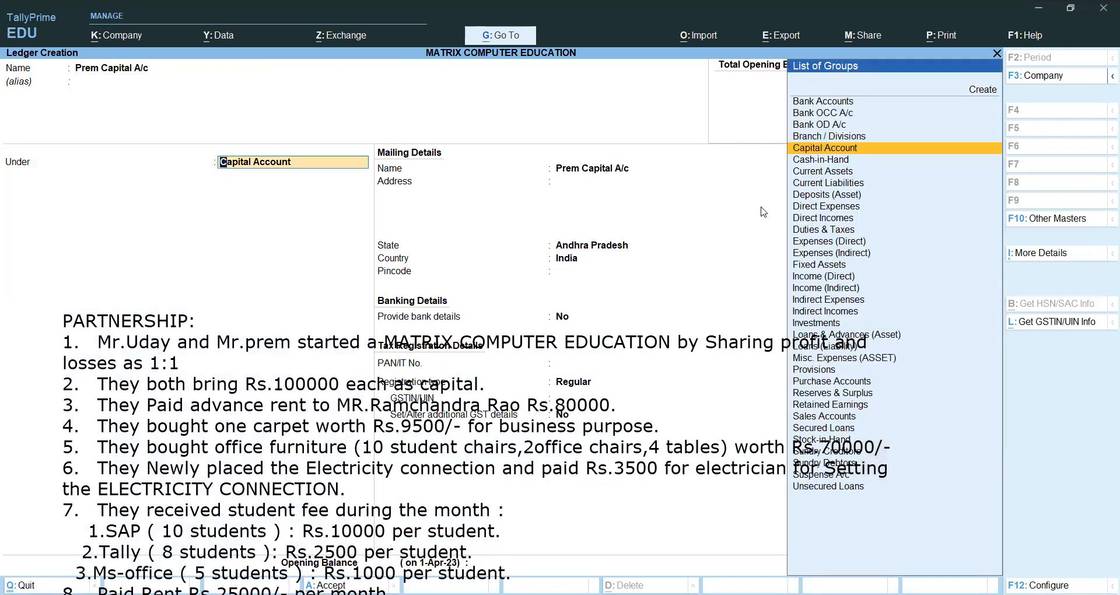
pyautogui.press('ctrl')
pyautogui.hotkey('ctrl', 'a')
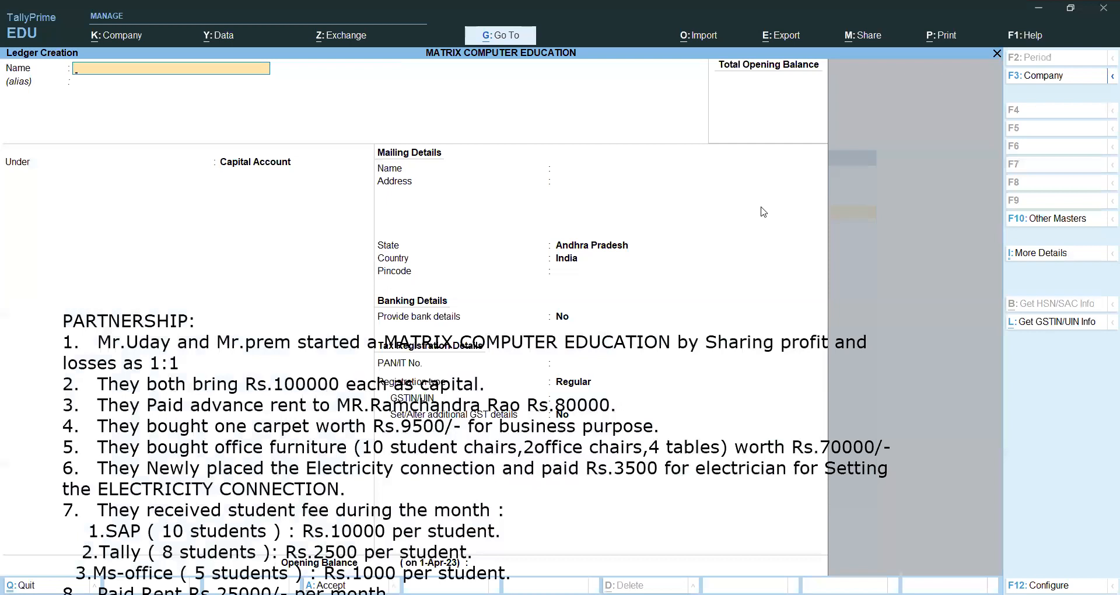
# Create a ledger named Advance Rent A/c, grouped under Loans & Advances (Asset).
pyautogui.write('Advance Rent a/c')
pyautogui.press('Return')
pyautogui.press('Return')
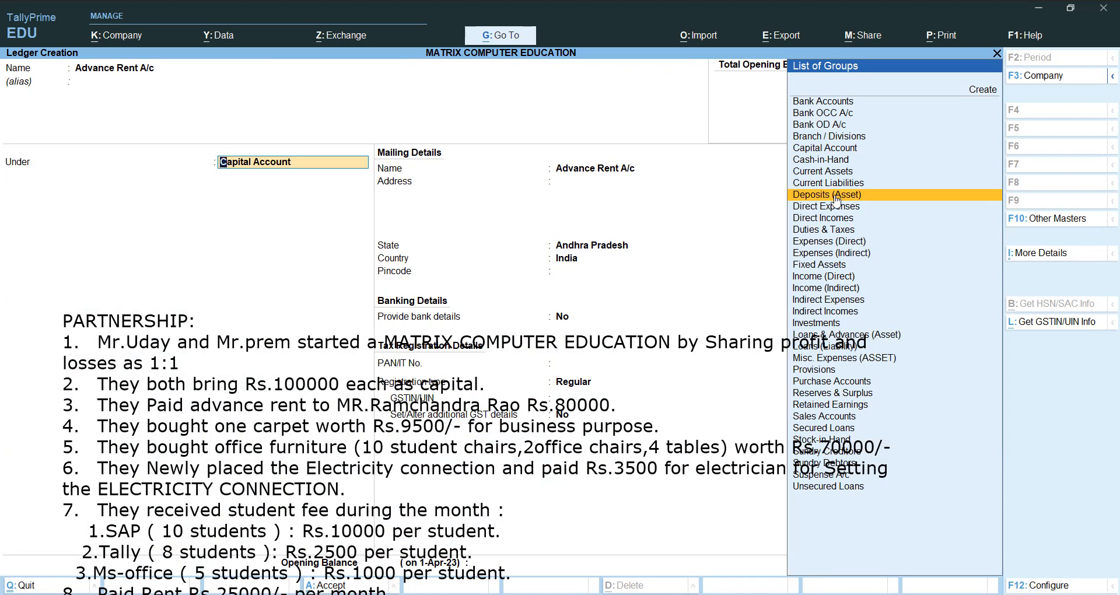
pyautogui.click(875, 335)
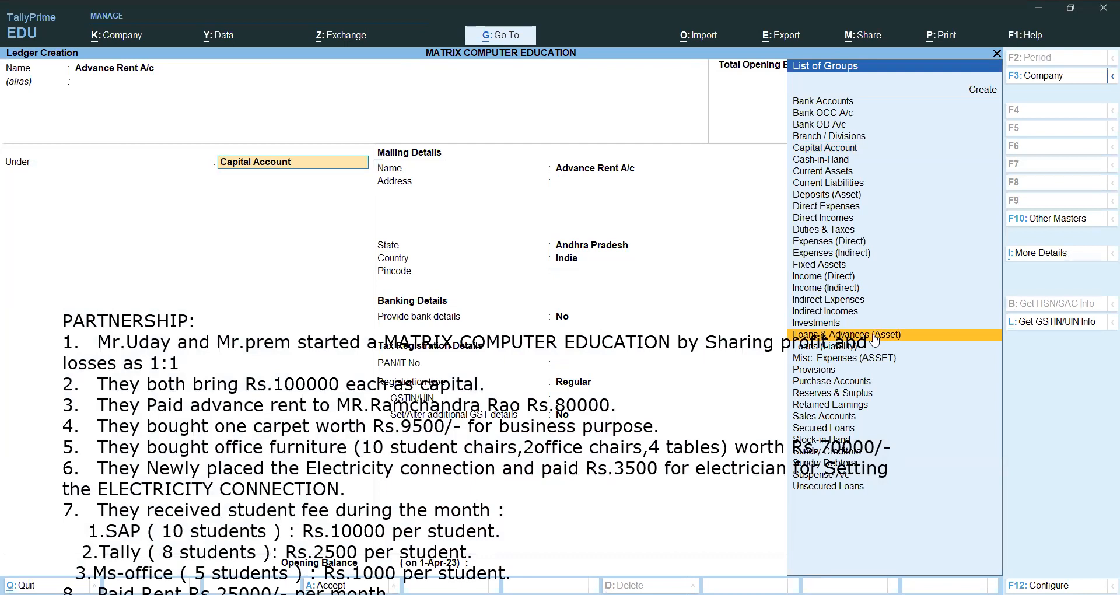
pyautogui.click(832, 199)
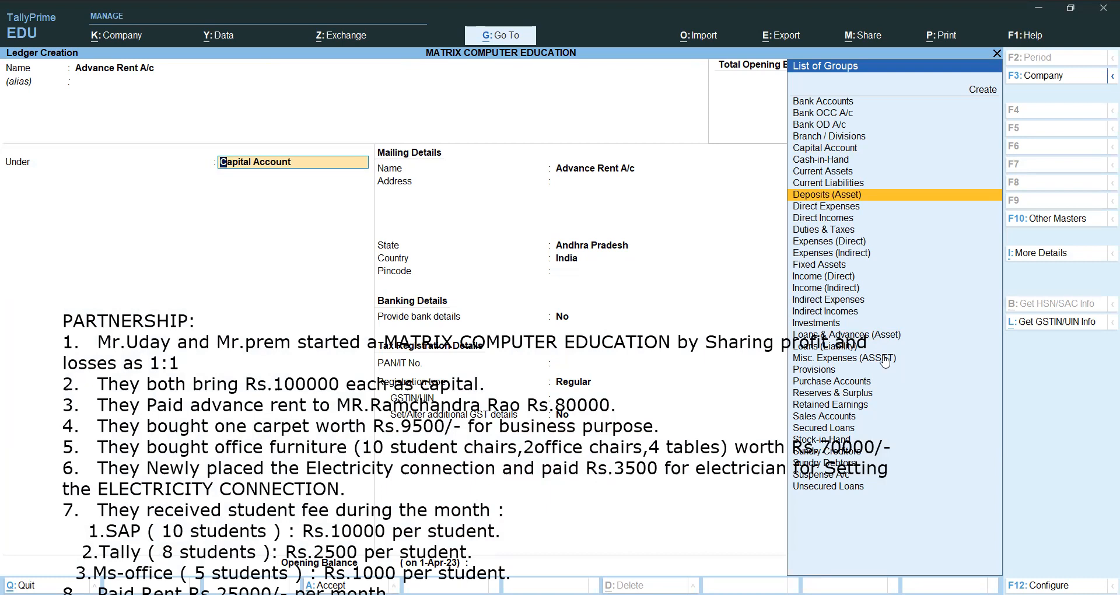
pyautogui.click(877, 336)
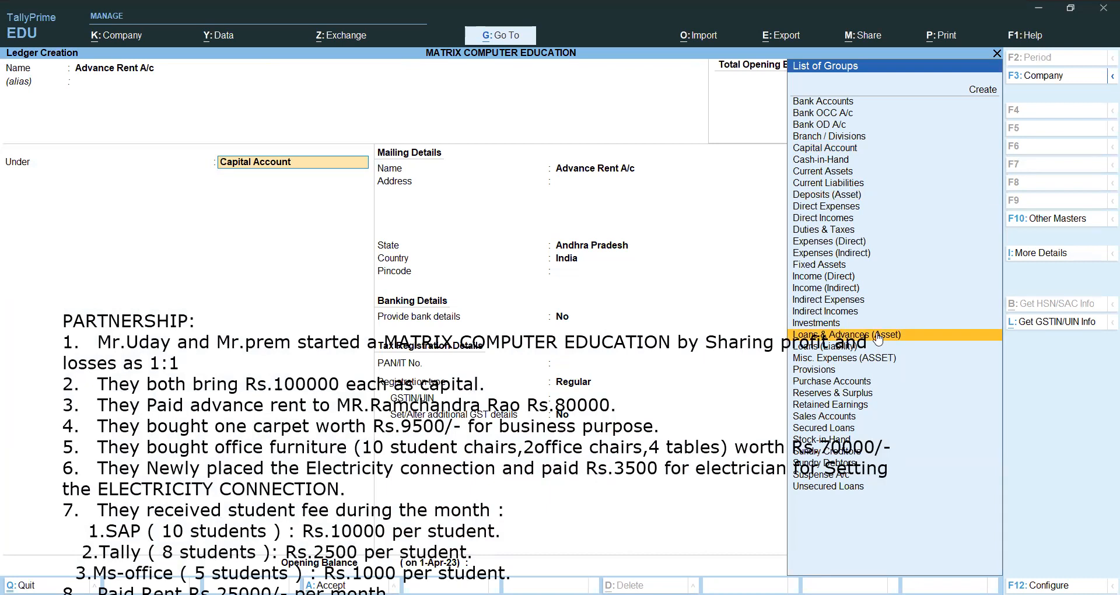
pyautogui.click(878, 339)
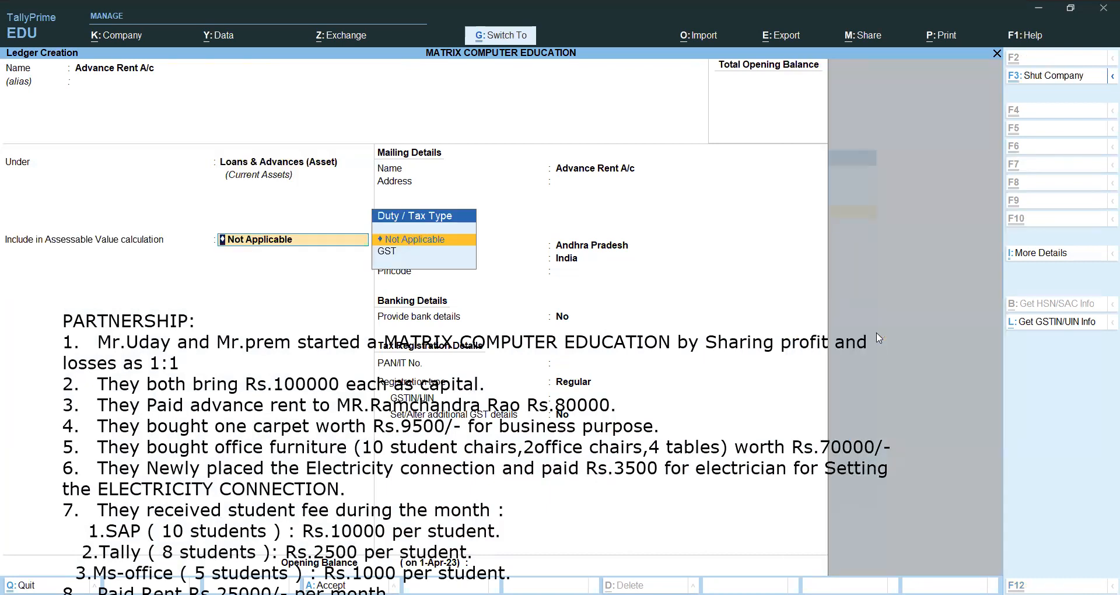
pyautogui.press('Return')
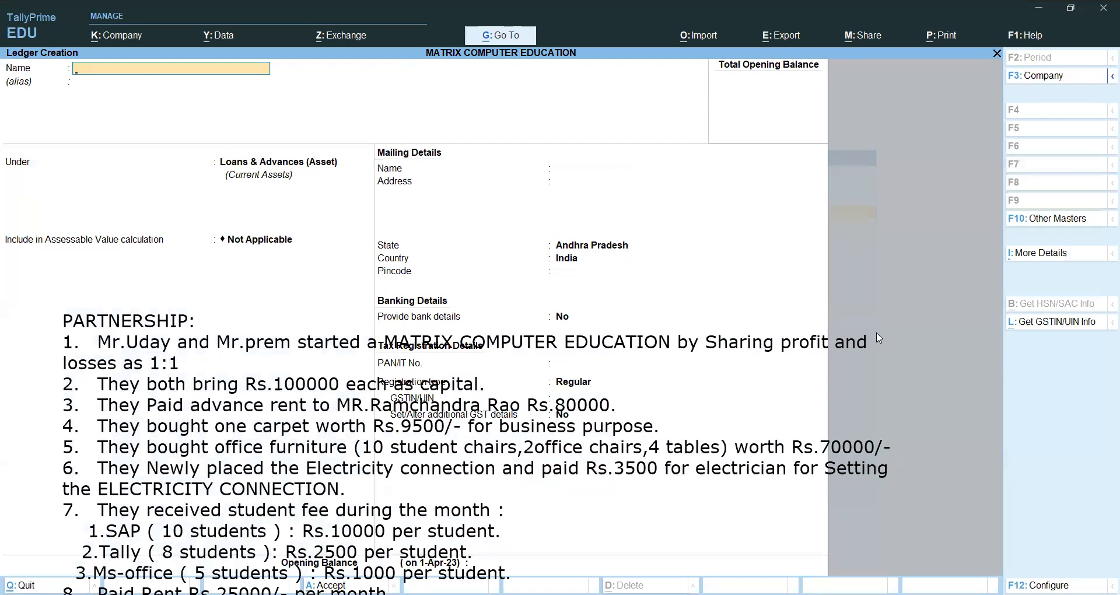
# Create a ledger named Fixed Assets A/c with the alias Carpet, grouped under Fixed Assets.
pyautogui.write('Fixed Assets a/c')
pyautogui.press('Return')
pyautogui.write('Carpet')
pyautogui.press('Return')
pyautogui.write('F')
pyautogui.press('Return')
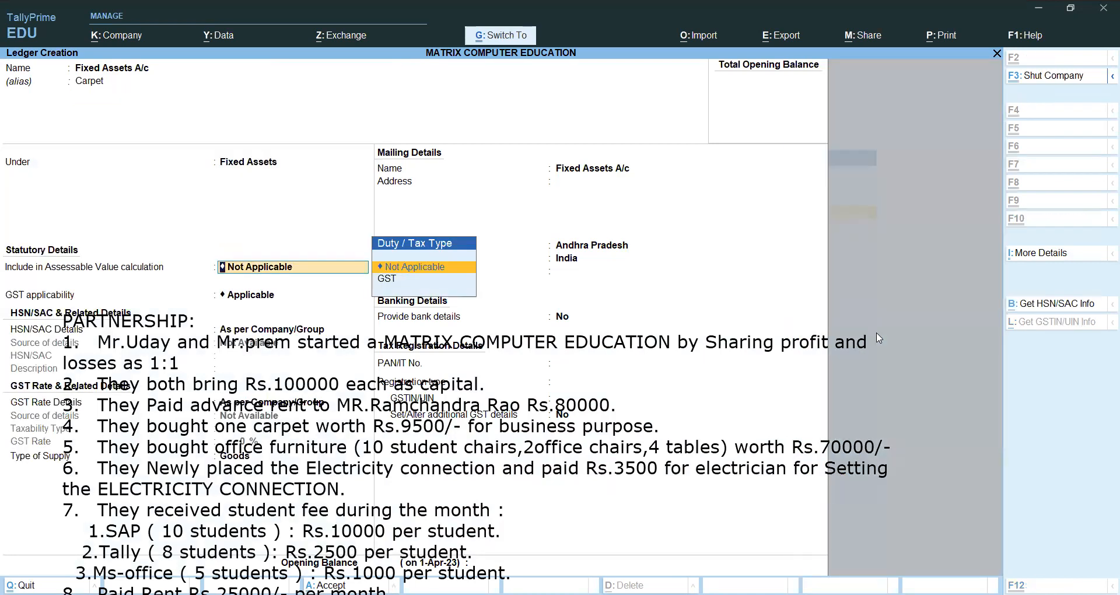
pyautogui.hotkey('ctrl', 'a')
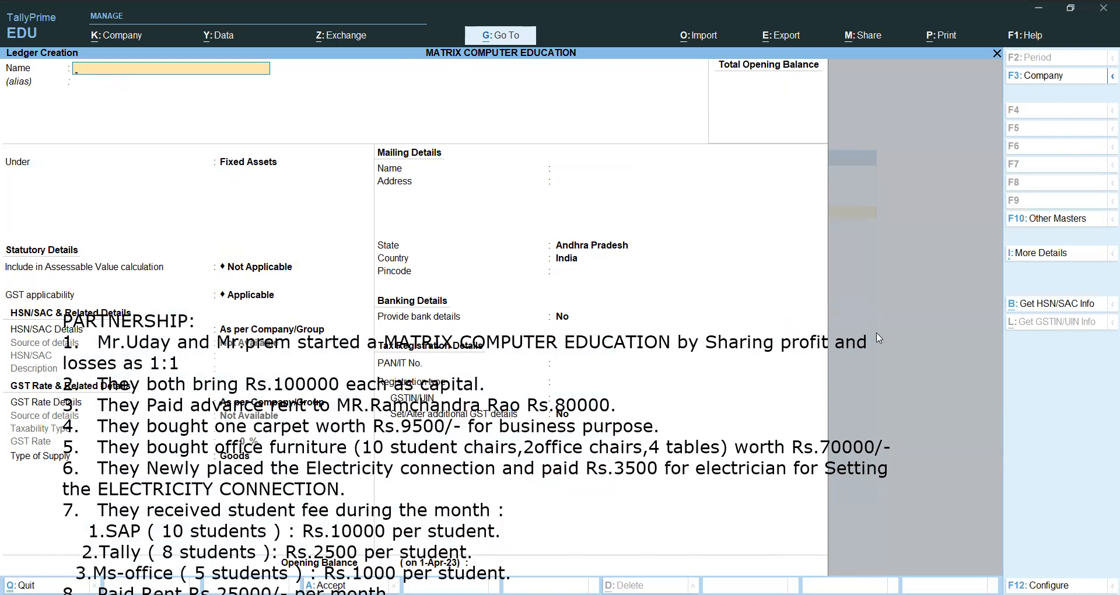
# Create a ledger named Fixed Assets (Furniture), keeping Fixed Assets as its group.
pyautogui.write('Fixed Assets (Furniture)')
pyautogui.press('Return')
pyautogui.press('Return')
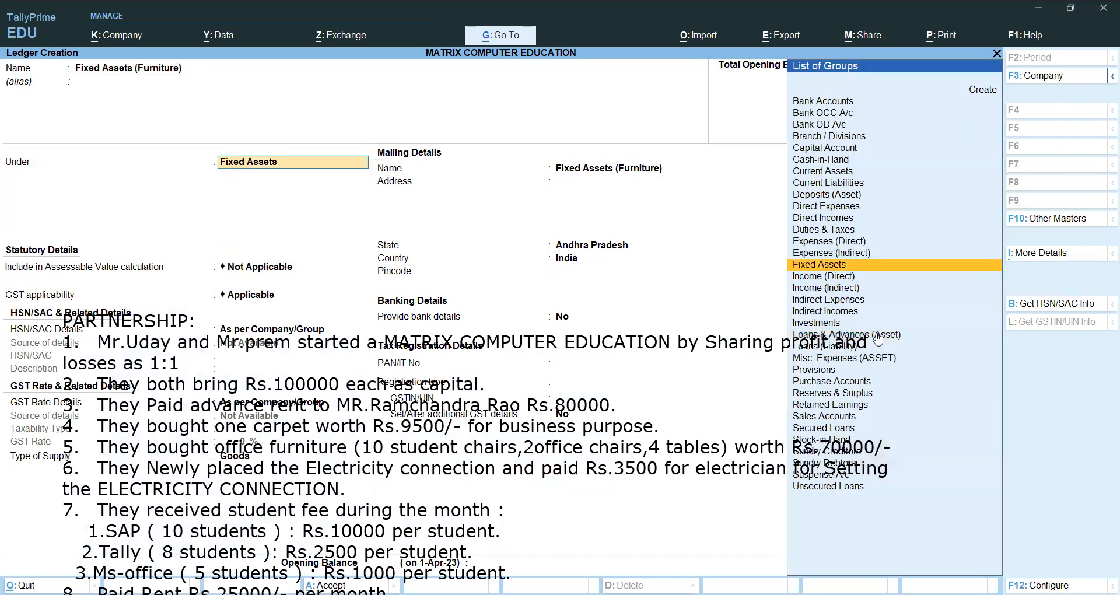
pyautogui.hotkey('ctrl', 'a')
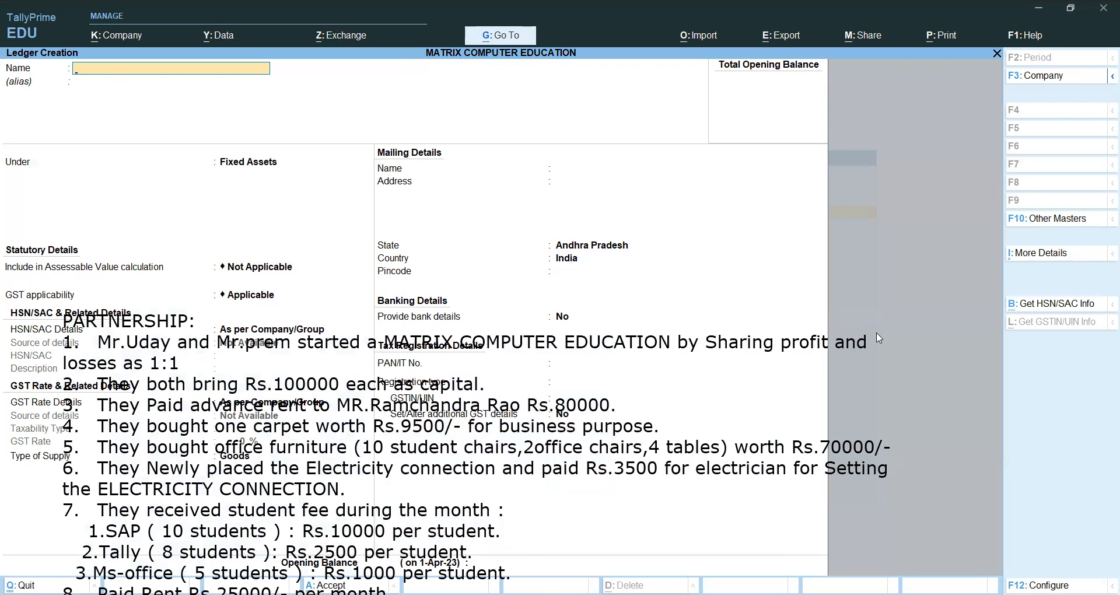
# Create a ledger named Electricity Deposits A/c, grouped under Deposits (Asset).
pyautogui.write('Electricity Depso')
pyautogui.press('BackSpace')
pyautogui.press('BackSpace')
pyautogui.write('osits a/c')
pyautogui.press('Return')
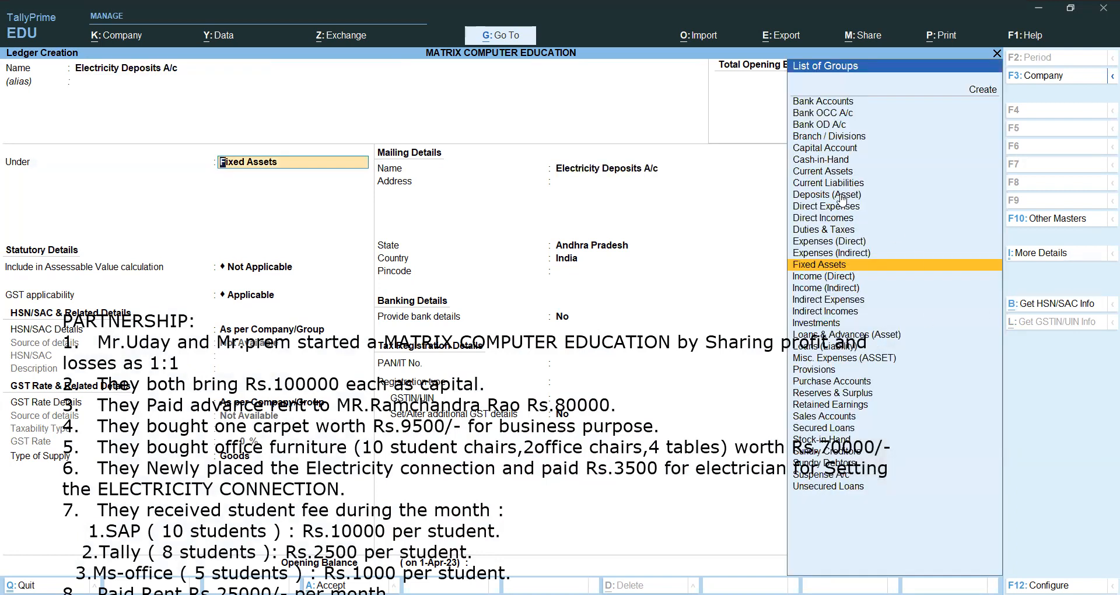
pyautogui.click(840, 196)
pyautogui.click(838, 197)
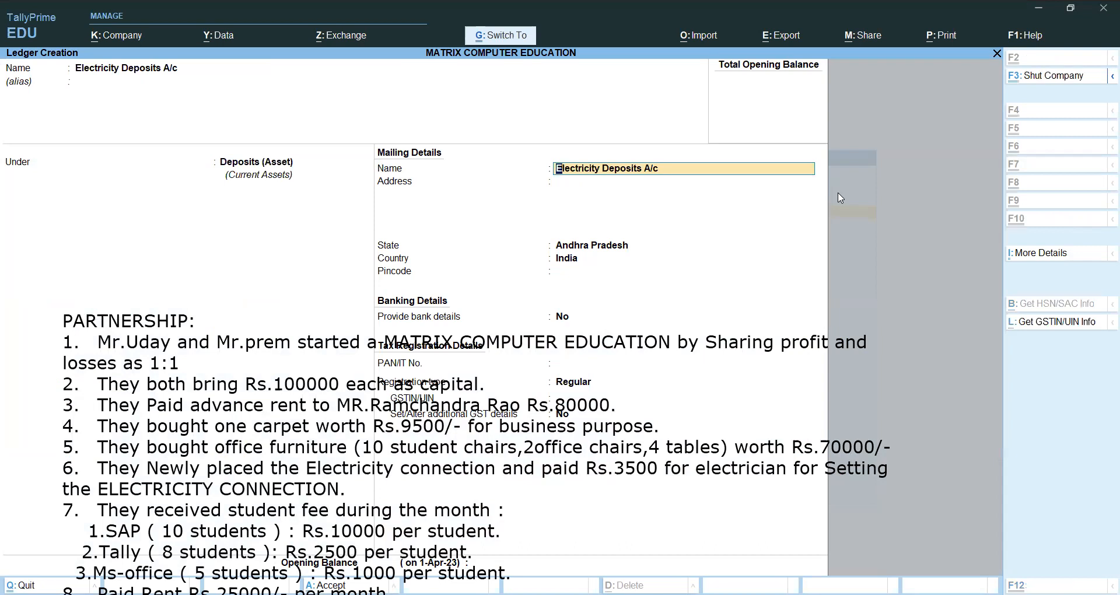
pyautogui.hotkey('ctrl', 'a')
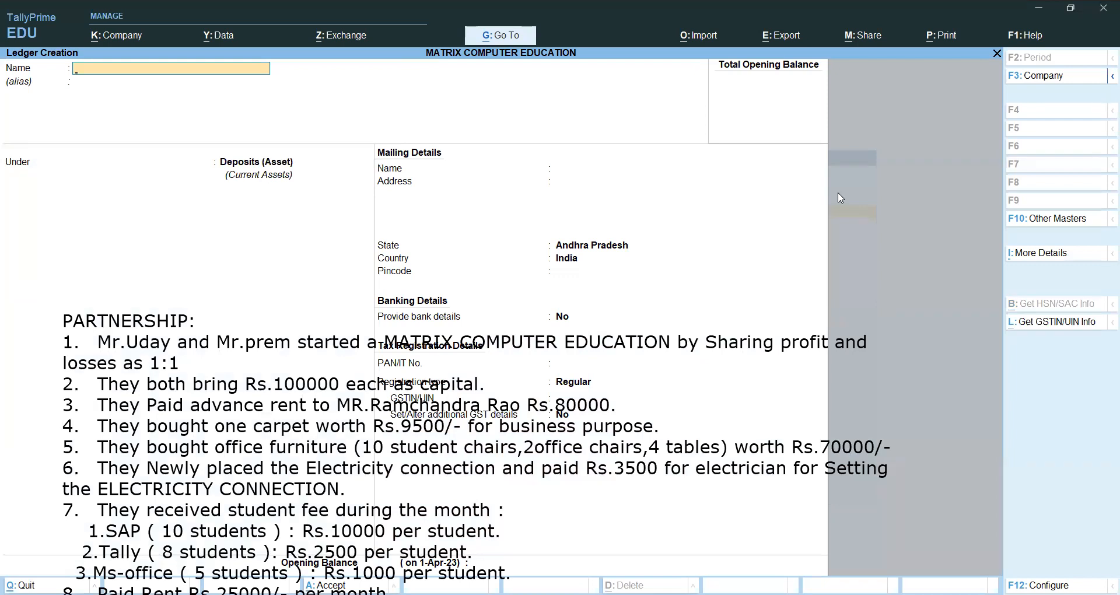
# Create a ledger named Sap Income A/c for the SAP course fees, grouped under Direct Incomes.
pyautogui.write('Sap Income a/c')
pyautogui.press('Return')
pyautogui.press('Return')
pyautogui.write('D')
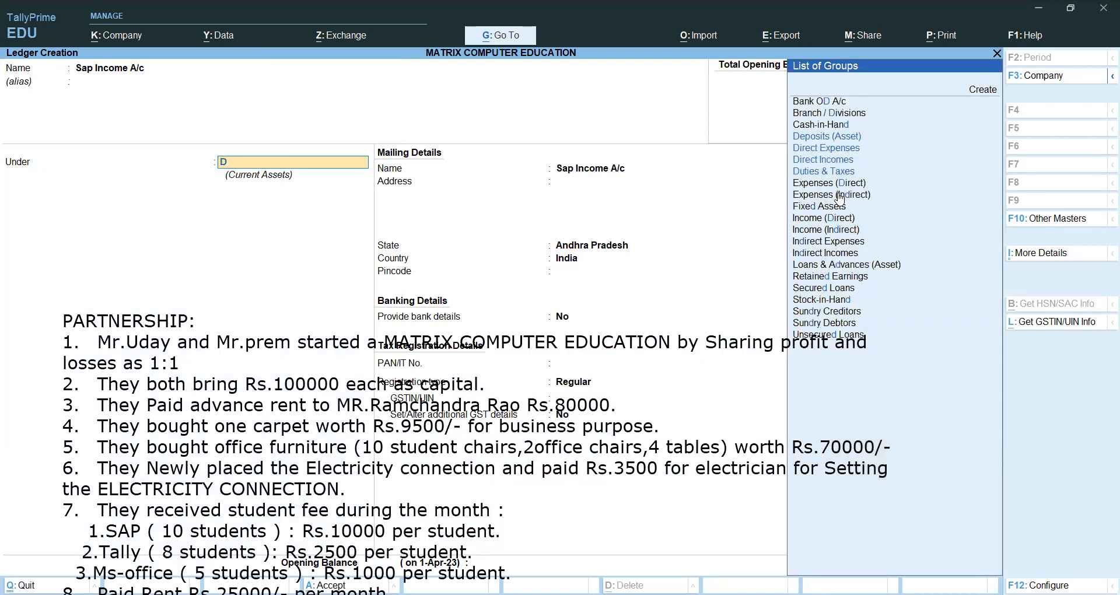
pyautogui.press('Down')
pyautogui.press('Down')
pyautogui.press('Return')
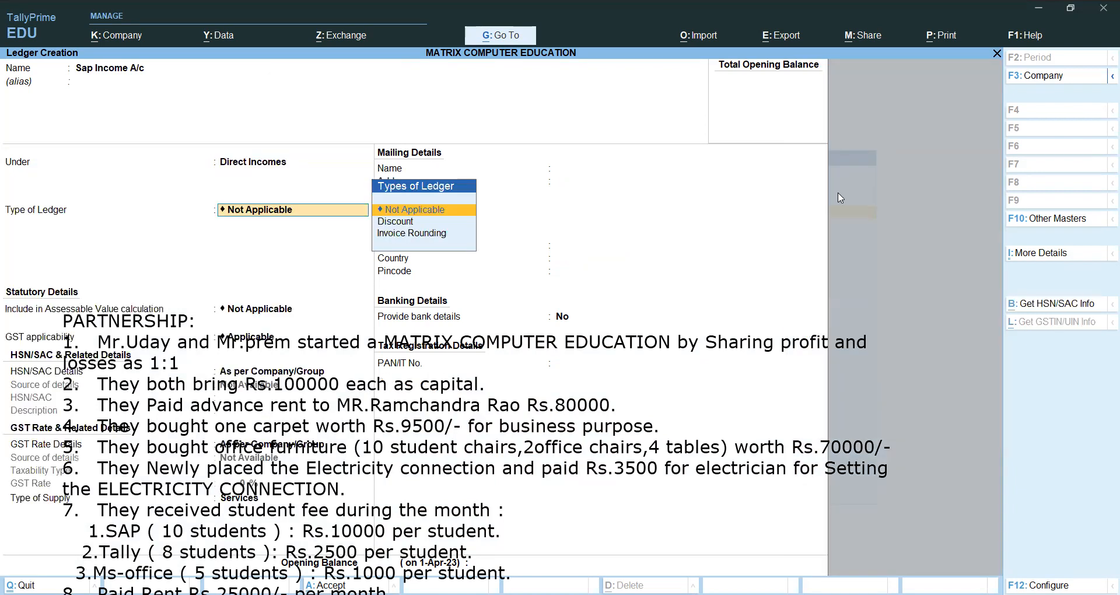
pyautogui.hotkey('ctrl', 'a')
# Create a ledger named Tally Income A/c for the Tally course fees, also under Direct Incomes.
pyautogui.write('Ta')
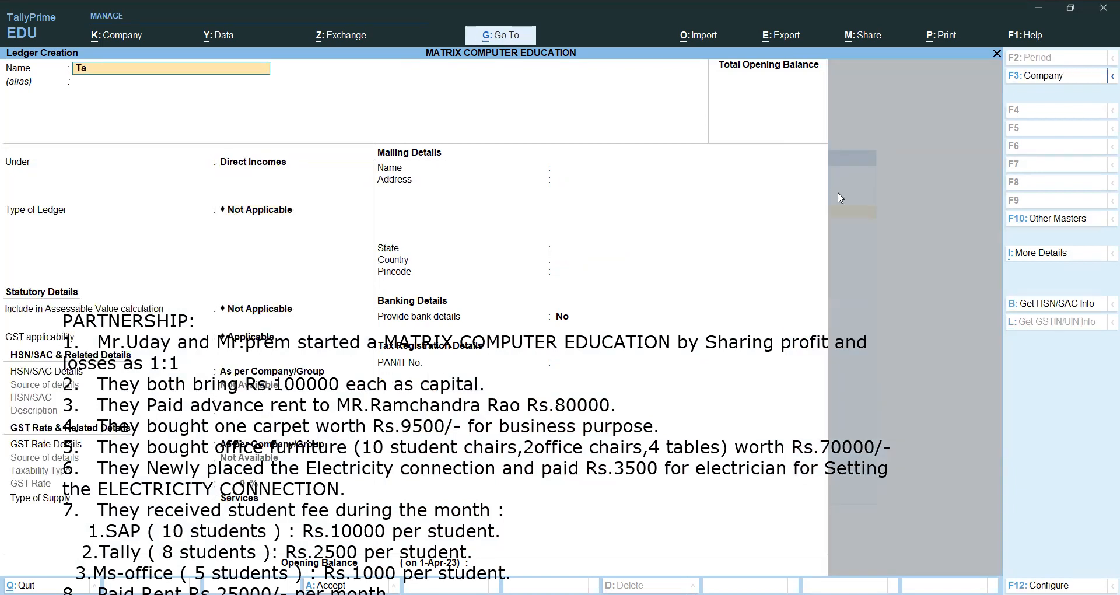
pyautogui.write('lly Income a/c')
pyautogui.press('Return')
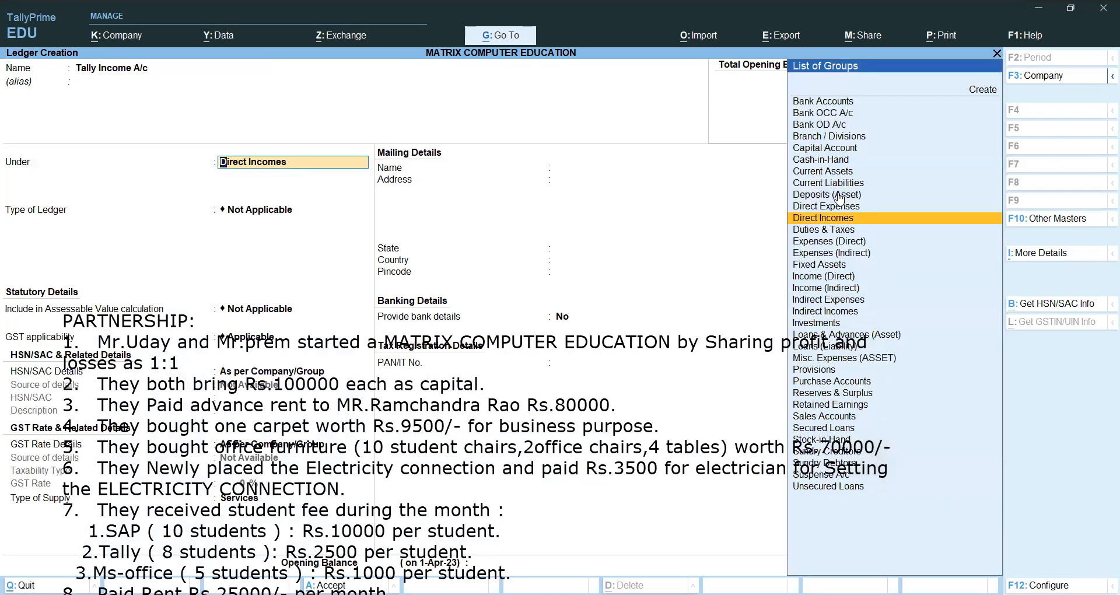
pyautogui.press('ctrl')
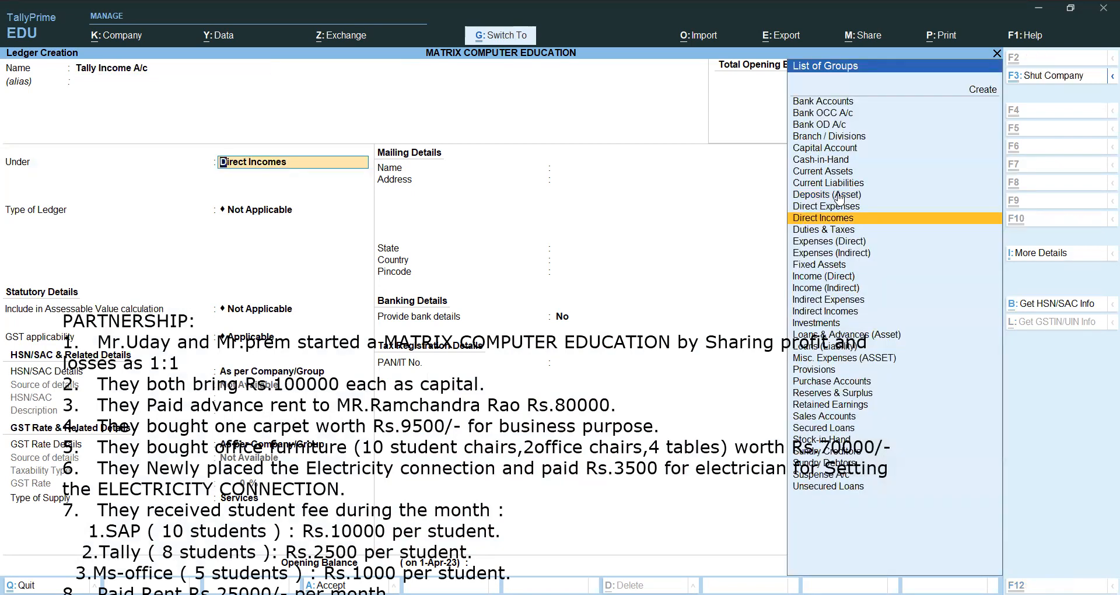
pyautogui.hotkey('ctrl', 'a')
# Create a ledger named Ms.Office Income A/c for the Ms-office course fees, also under Direct Incomes.
pyautogui.write('Ms.Office in')
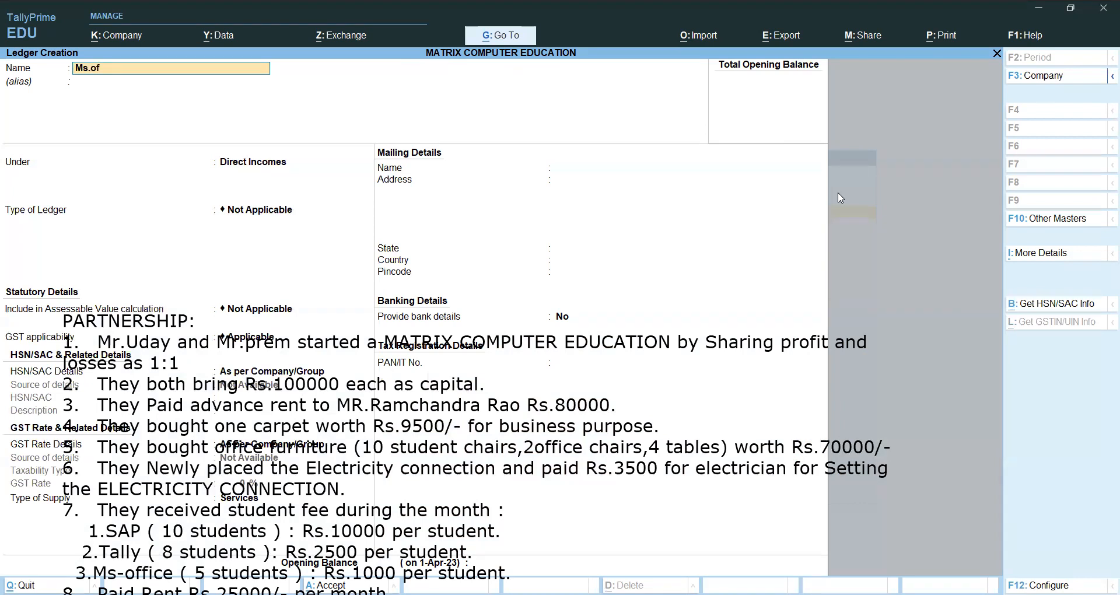
pyautogui.write('come A.c')
pyautogui.press('BackSpace')
pyautogui.write('/c')
pyautogui.press('Return')
pyautogui.press('Return')
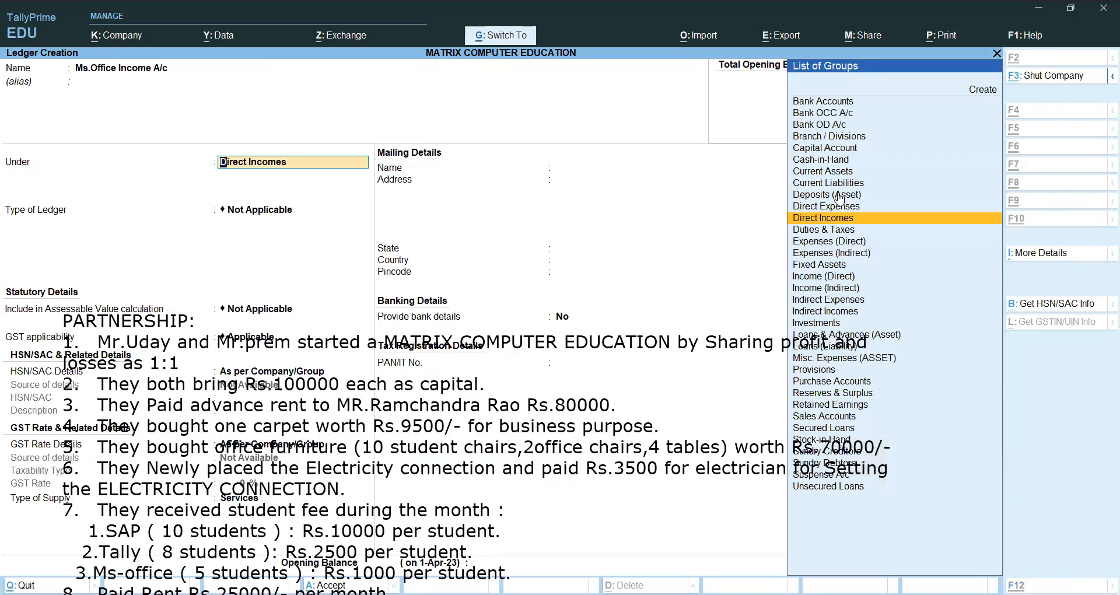
pyautogui.hotkey('ctrl', 'a')
# Create a ledger named Rent (Commerical) A/c for the monthly rent, grouped under Indirect Expenses.
pyautogui.write('Rent (Commeric')
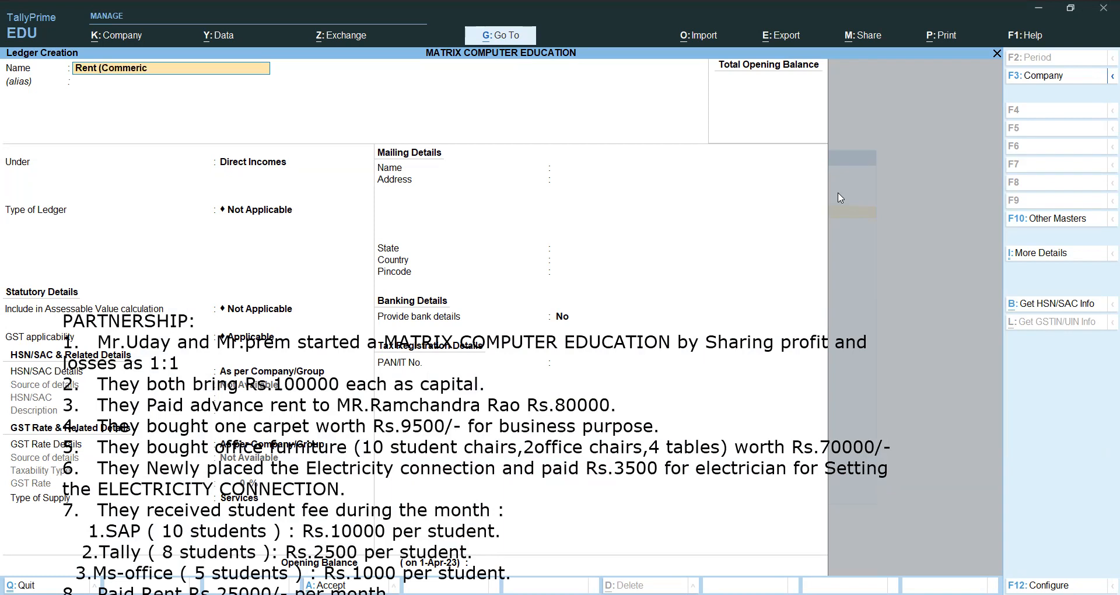
pyautogui.write('al) a/c')
pyautogui.press('Return')
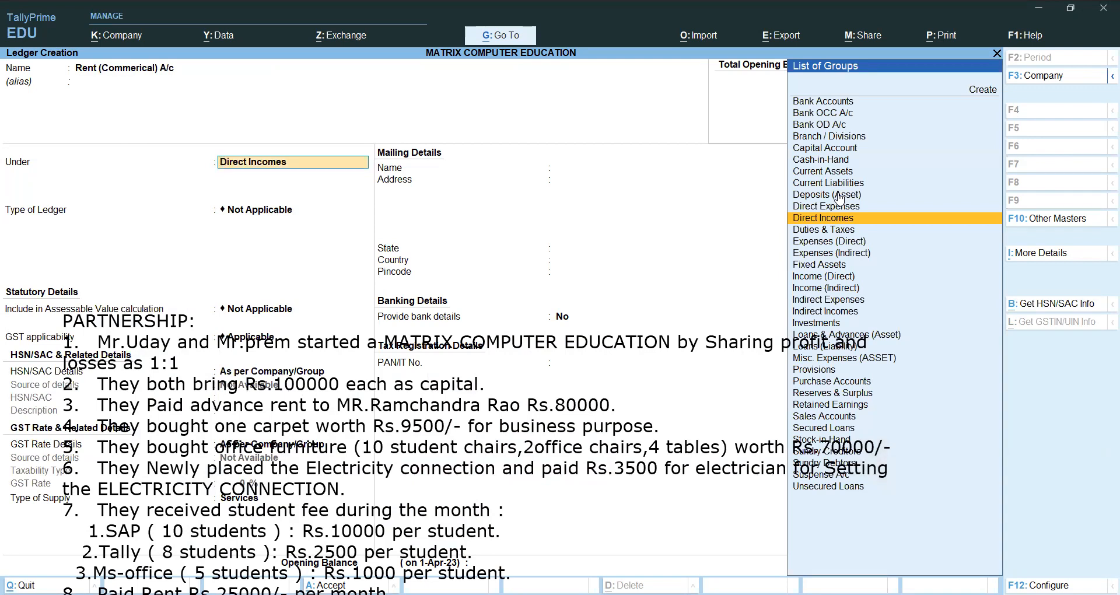
pyautogui.press('Down')
pyautogui.press('Down')
pyautogui.press('Down')
pyautogui.press('Down')
pyautogui.press('Down')
pyautogui.press('Down')
pyautogui.press('Down')
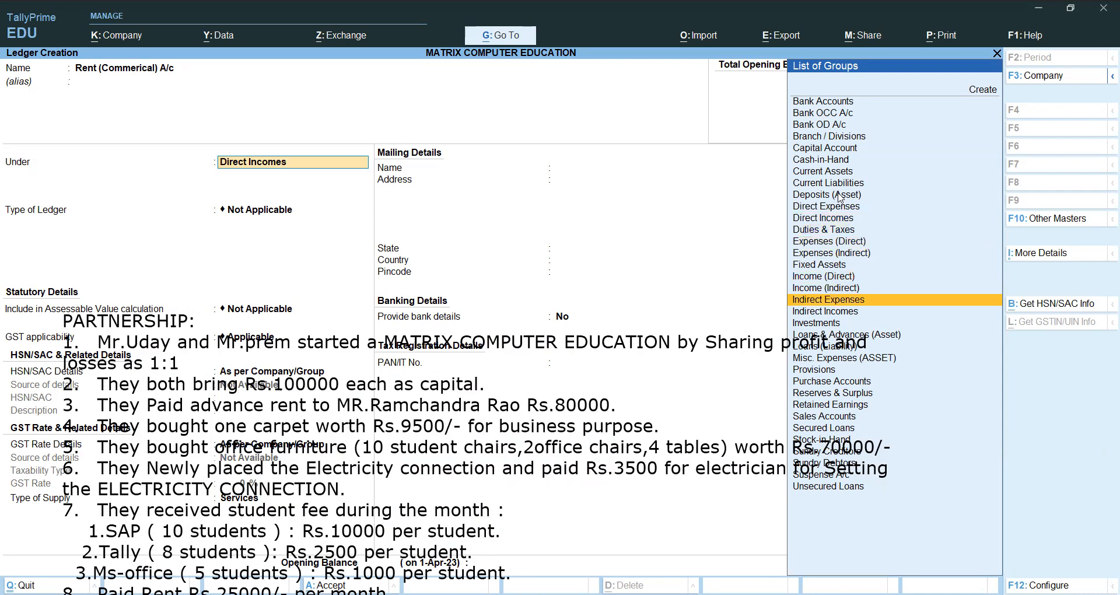
pyautogui.press('Return')
pyautogui.hotkey('ctrl', 'a')
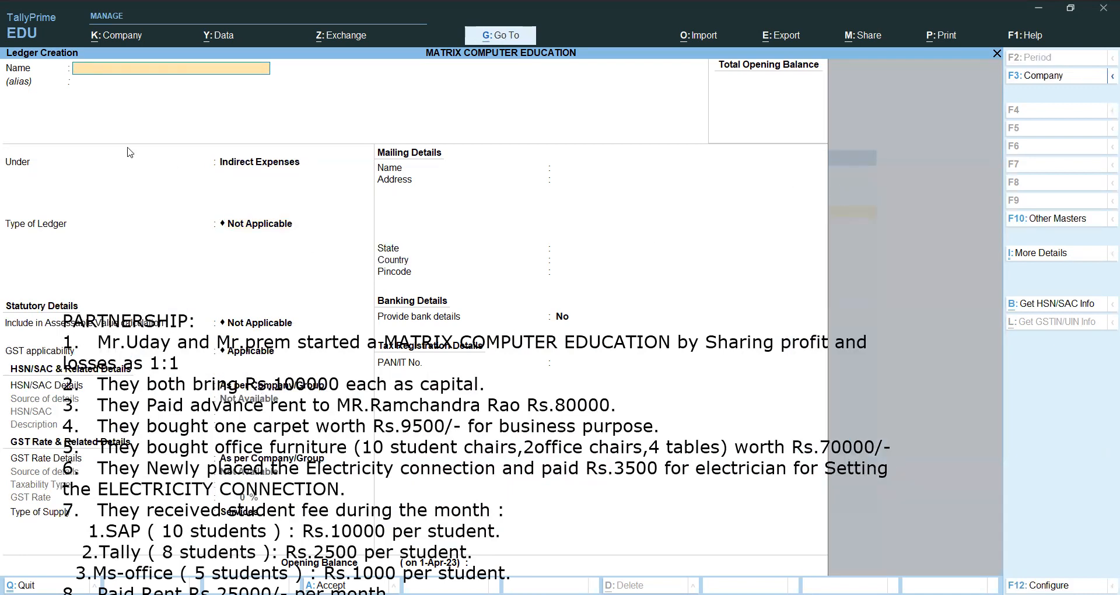
# Move the partnership text note down to uncover the ledger form, and leave ledger creation for the Gateway of Tally.
pyautogui.click(251, 321)
pyautogui.moveTo(292, 337); pyautogui.dragTo(239, 506)
pyautogui.click(442, 436)
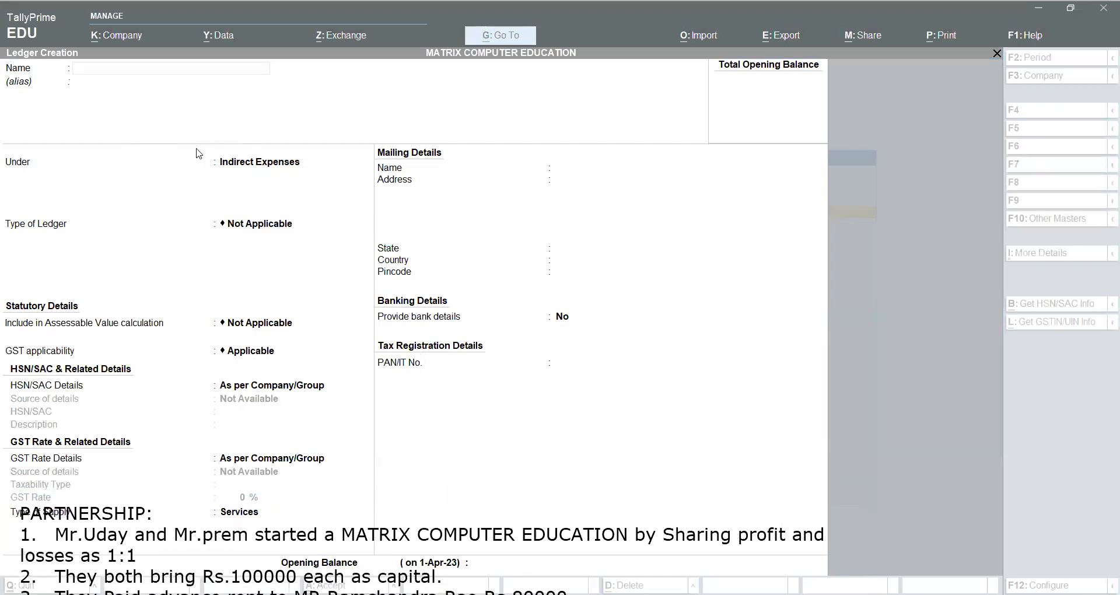
pyautogui.press('Escape')
pyautogui.press('Escape')
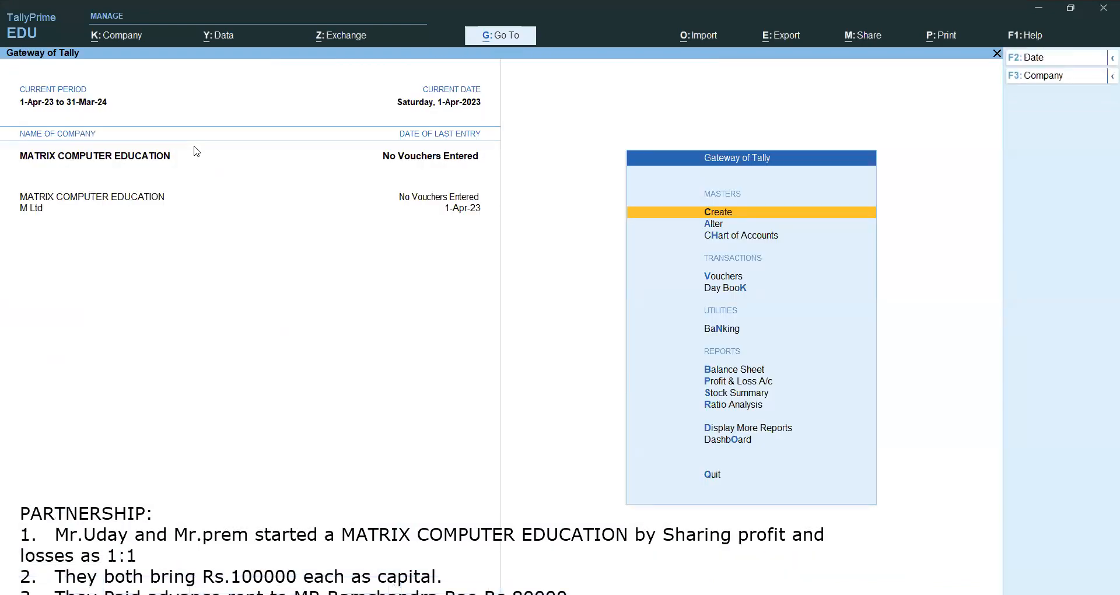
# Review the list of ledgers available for alteration and return to the Gateway of Tally.
pyautogui.press('Down')
pyautogui.press('Return')
pyautogui.press('Down')
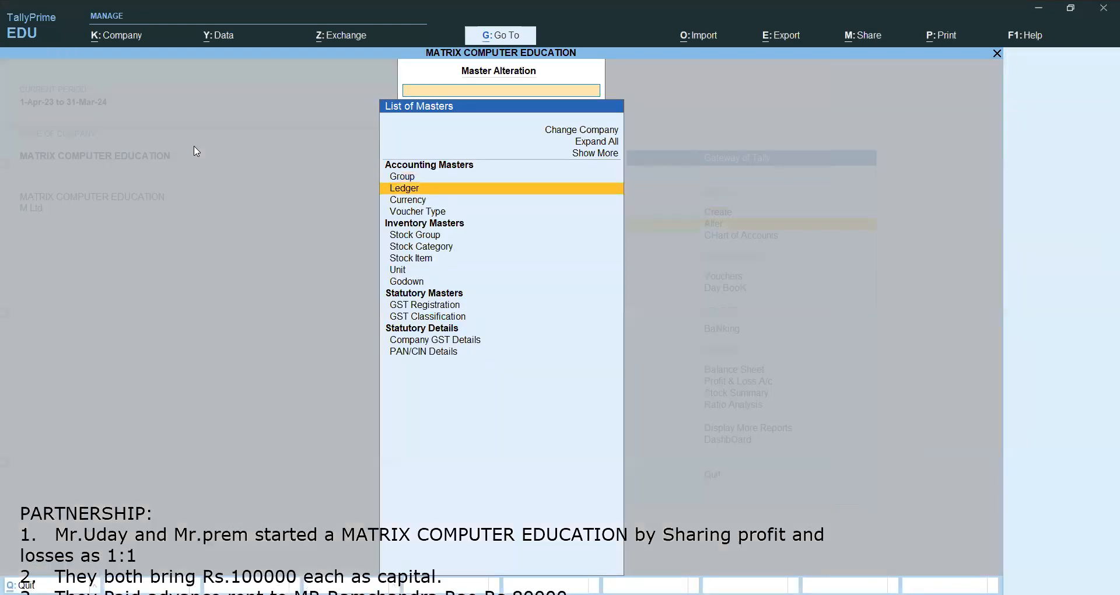
pyautogui.press('Return')
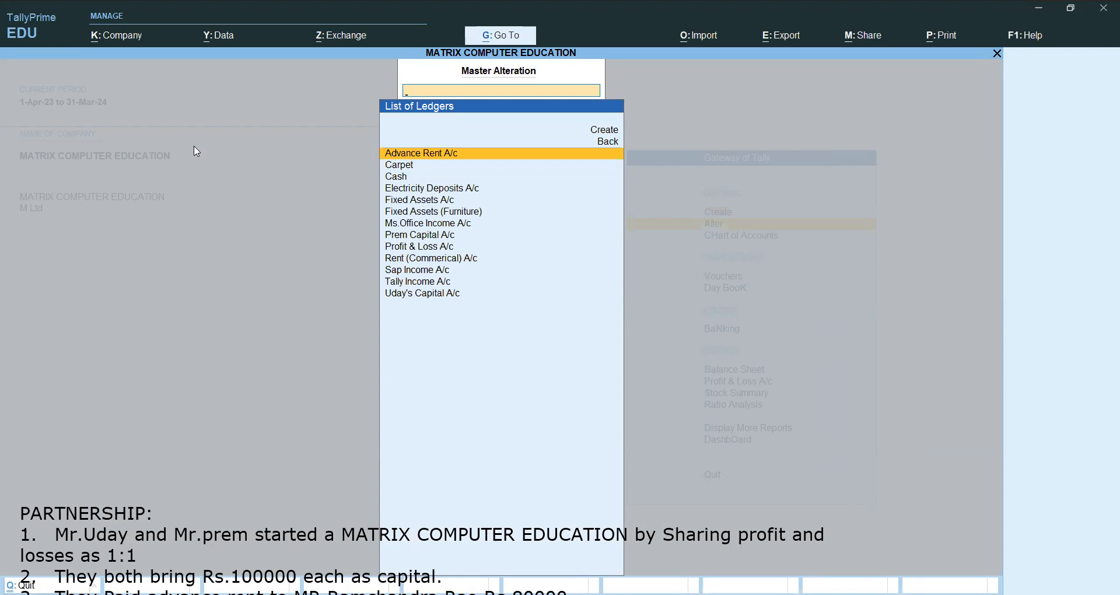
pyautogui.press('Escape')
pyautogui.press('Escape')
# Open accounting voucher creation and move the partnership text note up so all eight items are readable.
pyautogui.press('Down')
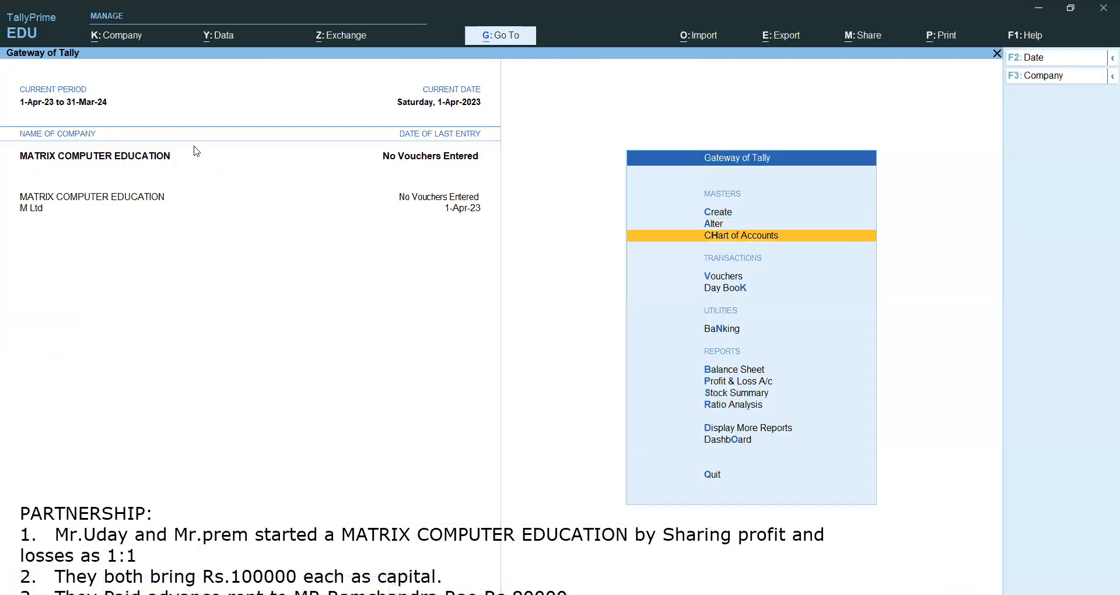
pyautogui.press('Down')
pyautogui.press('Return')
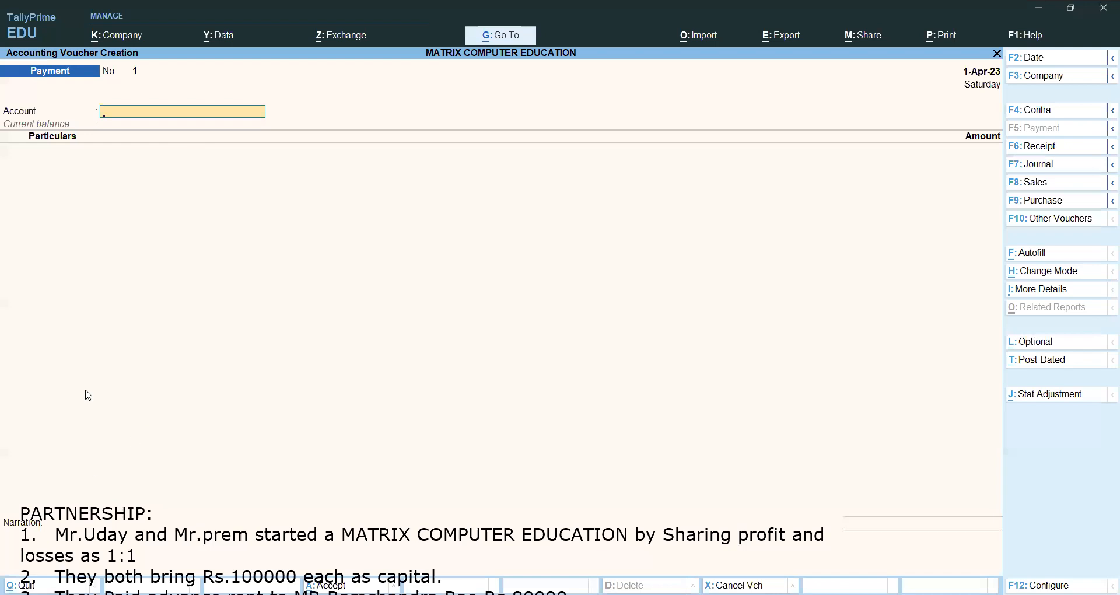
pyautogui.moveTo(88, 526); pyautogui.dragTo(108, 288)
pyautogui.click(358, 198)
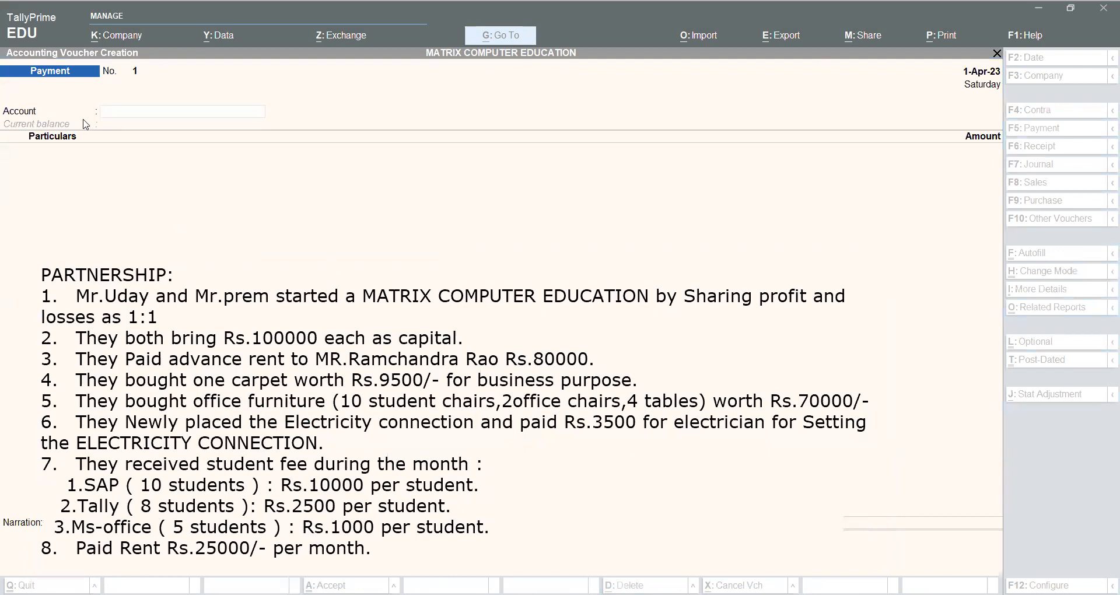
pyautogui.click(291, 228)
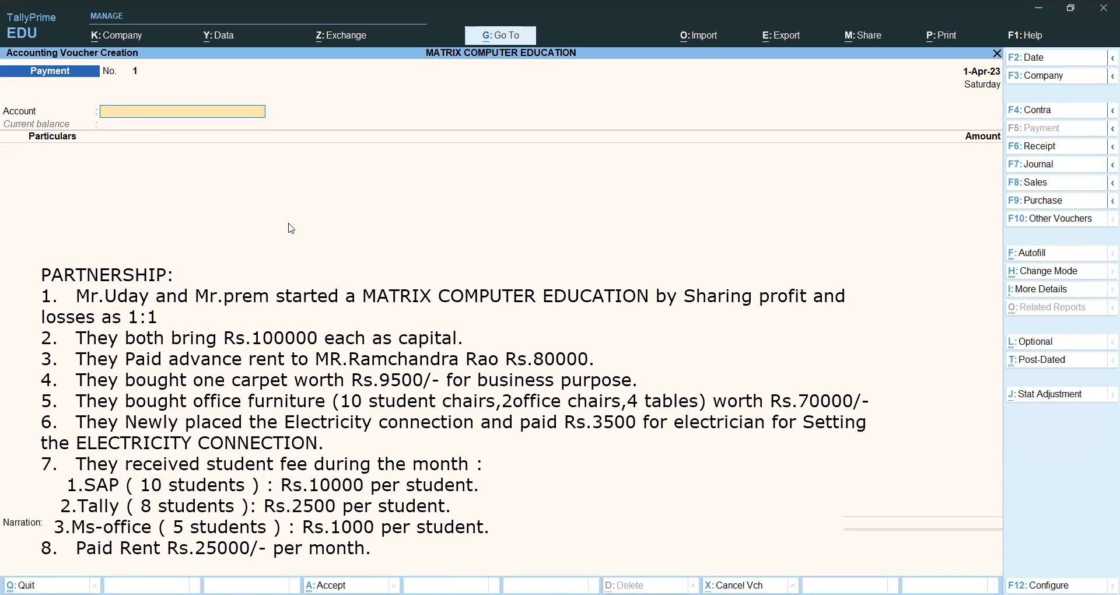
# Start a receipt voucher into Cash and credit the first-named partner's capital account with 1,00,000.
pyautogui.click(1051, 152)
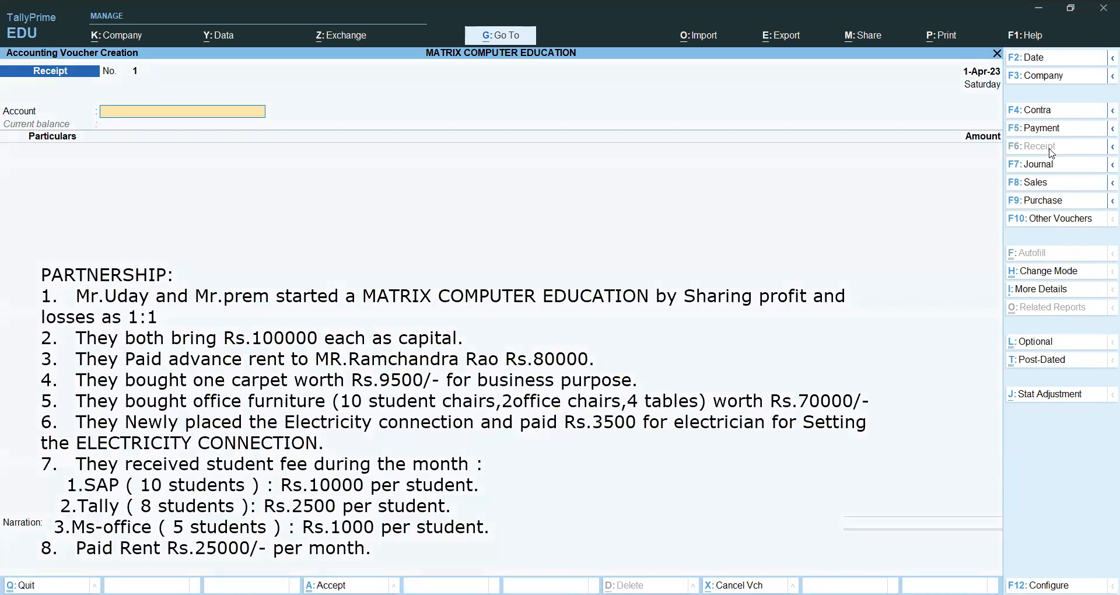
pyautogui.write('C')
pyautogui.press('Return')
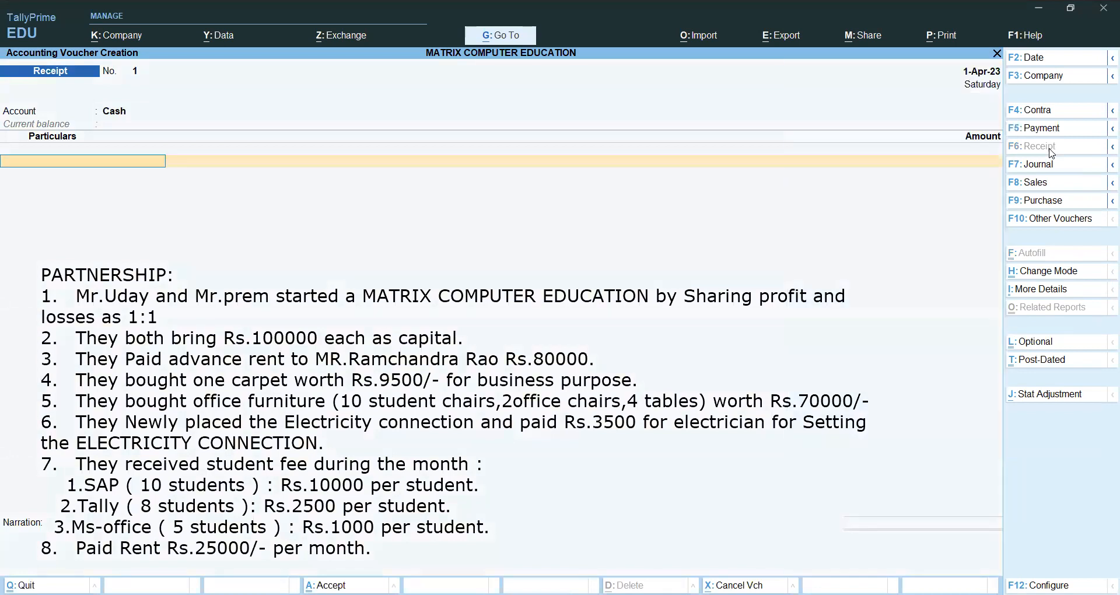
pyautogui.write('u')
pyautogui.press('Return')
pyautogui.write('100000')
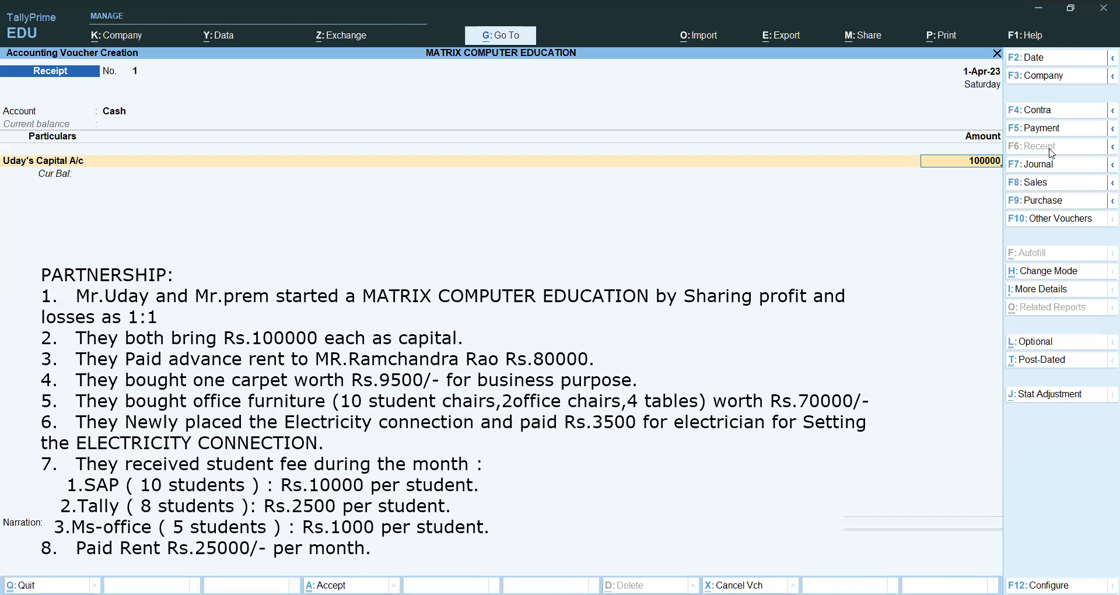
pyautogui.press('Return')
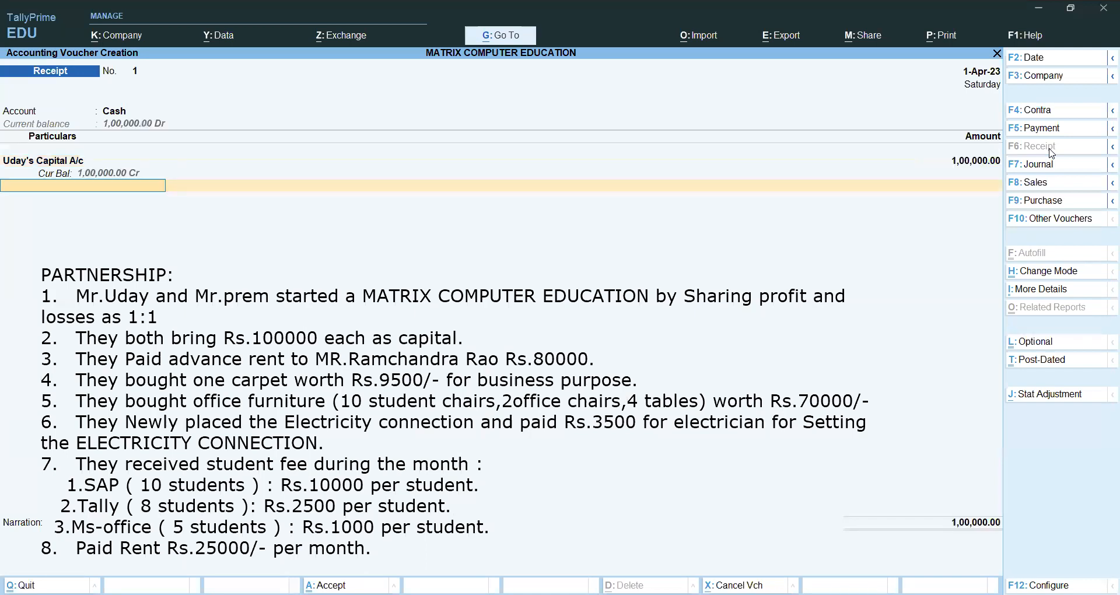
# Credit the second partner's capital account with 1,00,000 in the same receipt voucher and save the voucher.
pyautogui.write('P')
pyautogui.press('Return')
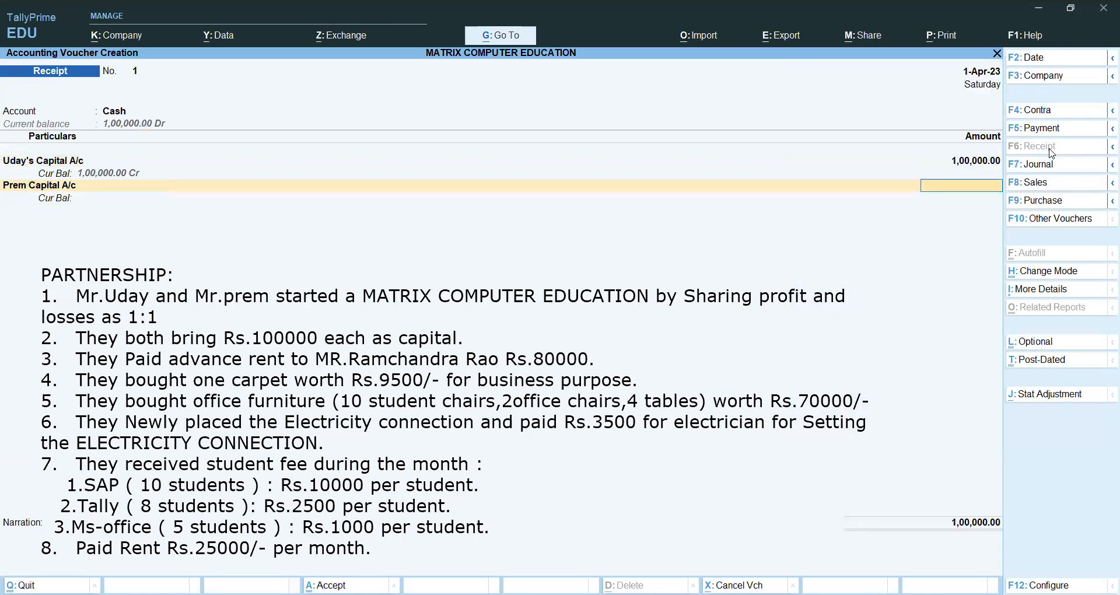
pyautogui.write('1,00,000')
pyautogui.press('Return')
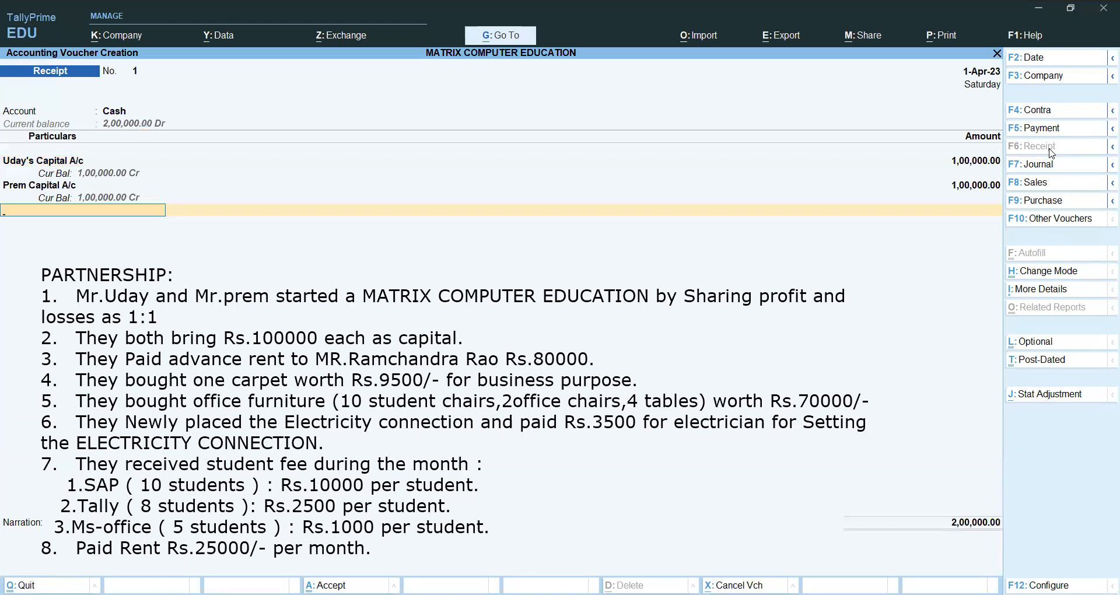
pyautogui.press('ctrl')
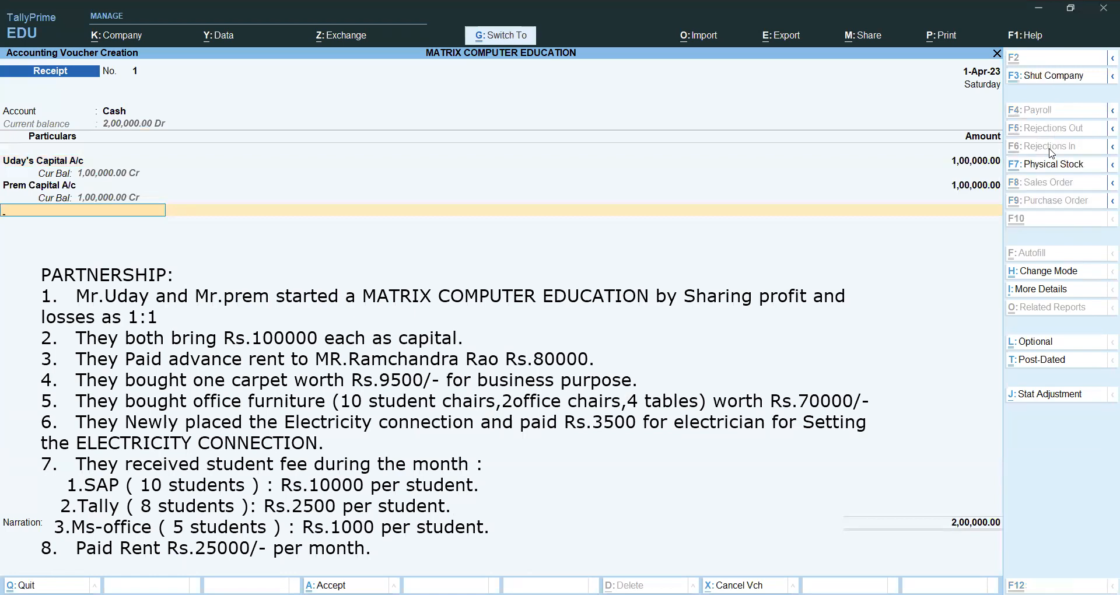
pyautogui.hotkey('ctrl', 'a')
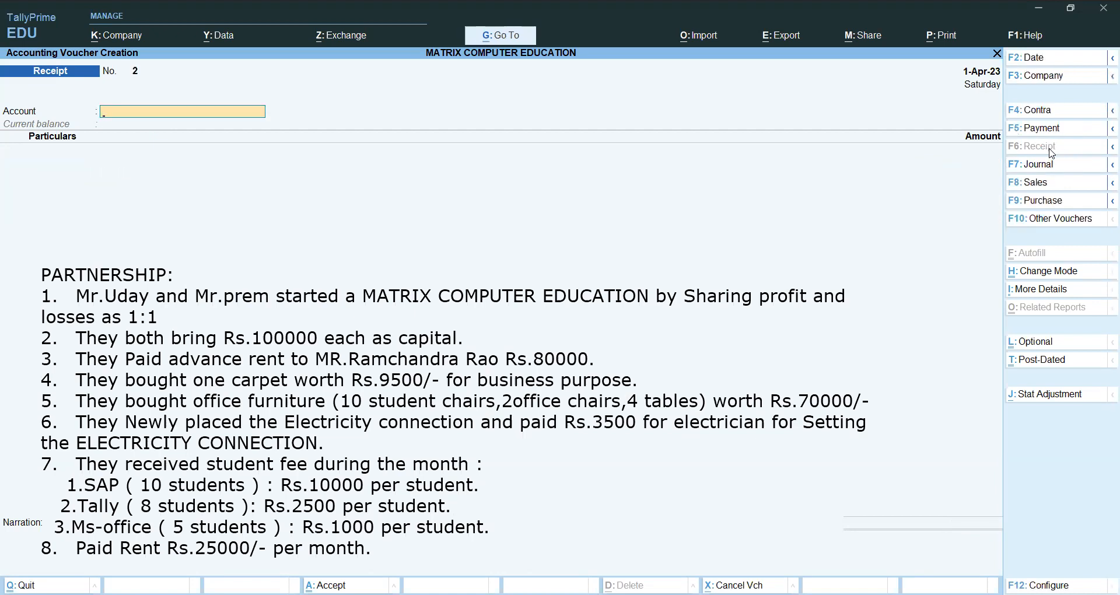
# Record and save a payment voucher from Cash for 80,000 to Advance Rent A/c.
pyautogui.click(1042, 133)
pyautogui.press('Return')
pyautogui.write('A')
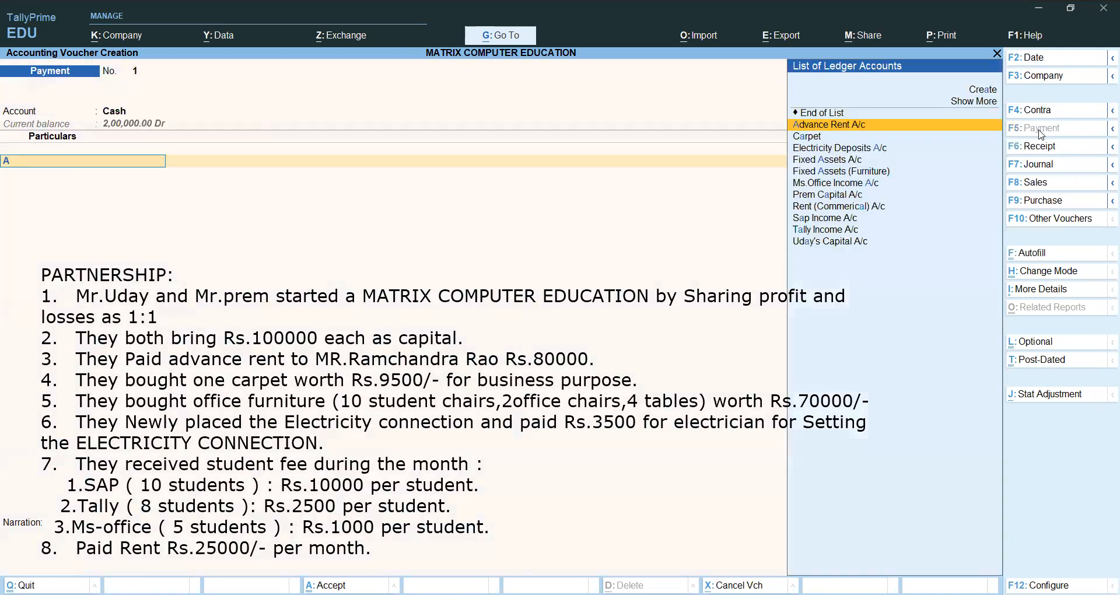
pyautogui.press('Return')
pyautogui.write('80000')
pyautogui.press('Return')
pyautogui.press('ctrl')
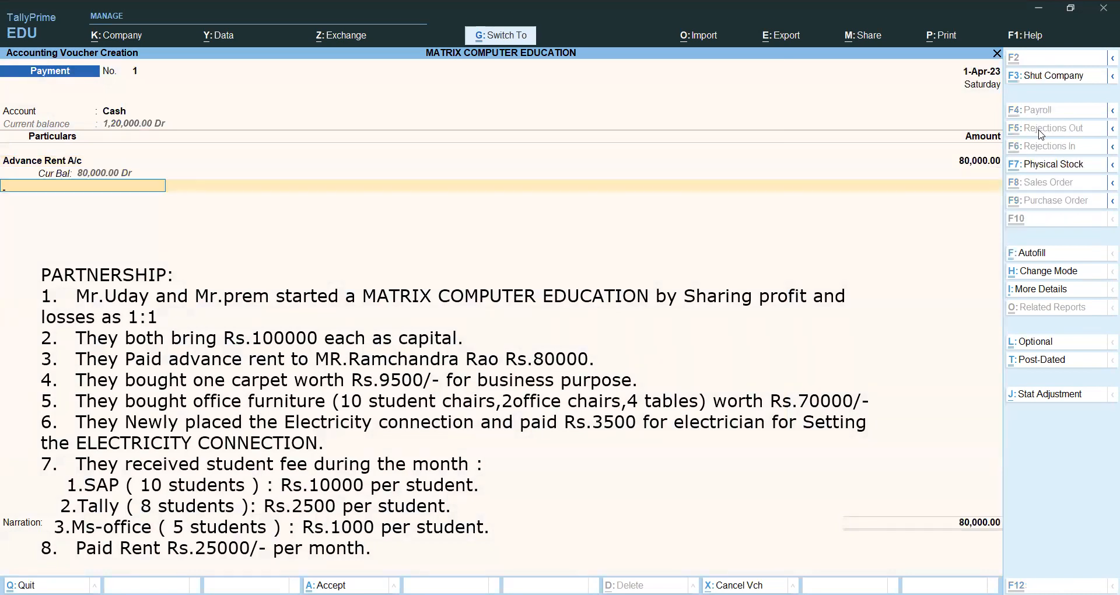
pyautogui.hotkey('ctrl', 'a')
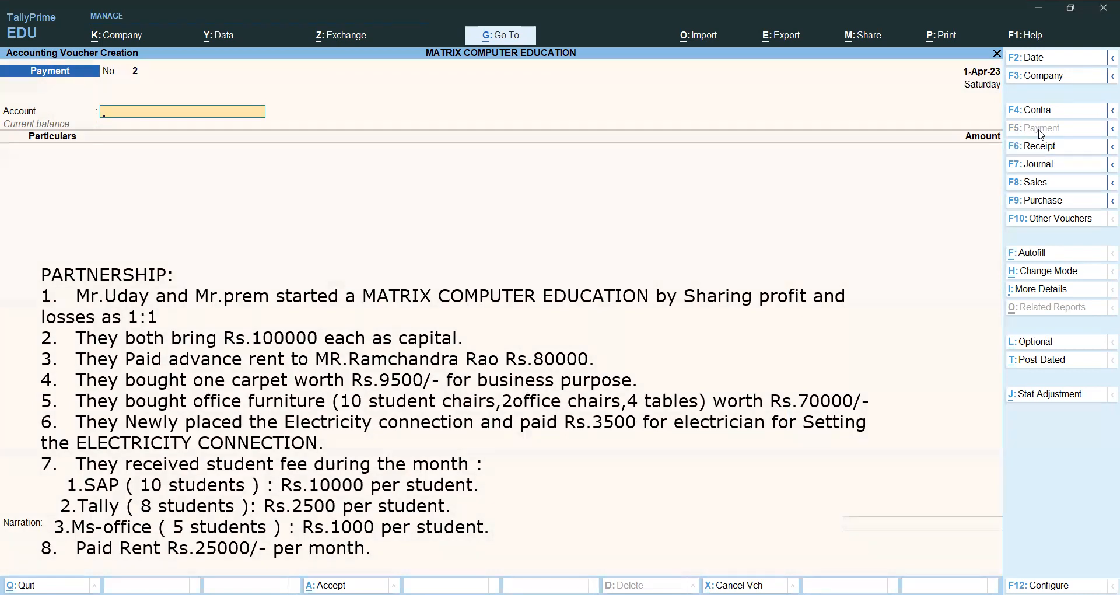
# Record and save a payment voucher from Cash for the carpet purchase, 9,500 to Fixed Assets A/c.
pyautogui.write('C')
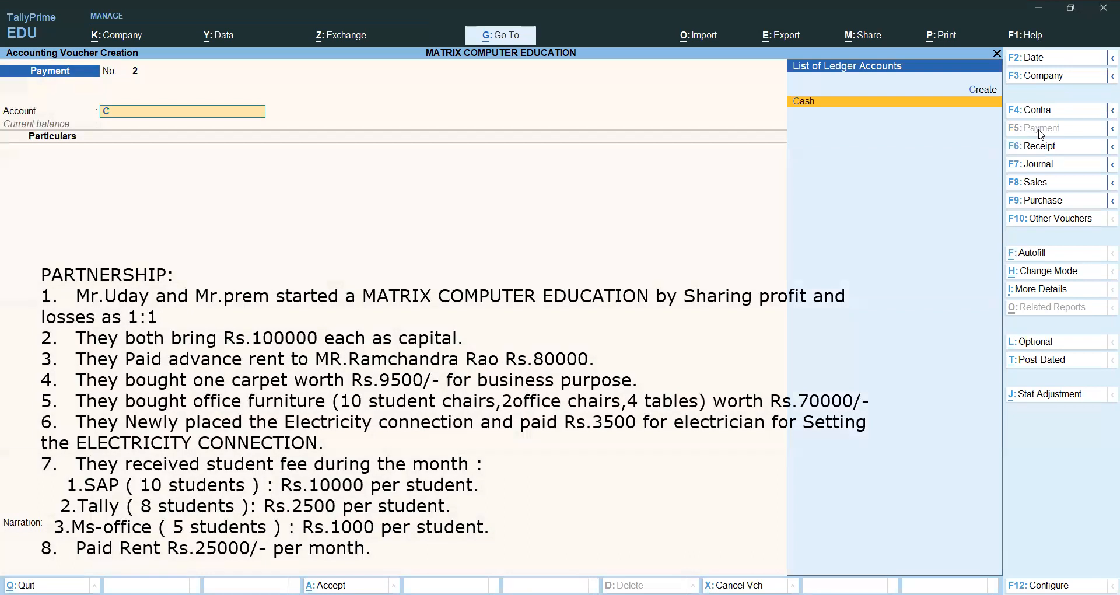
pyautogui.press('Return')
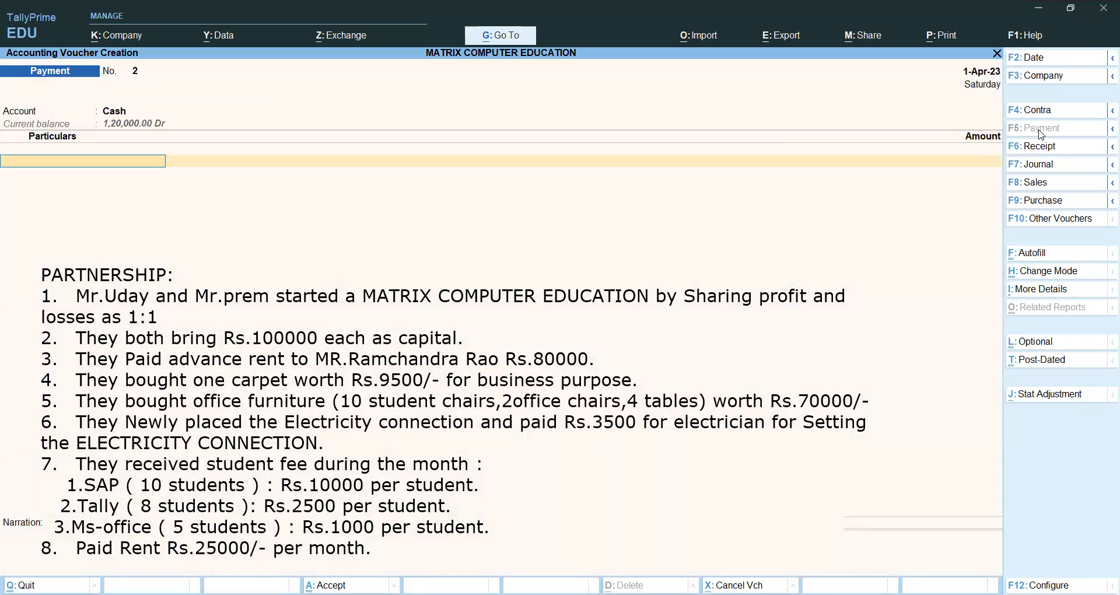
pyautogui.write('Fixed Assets A/c')
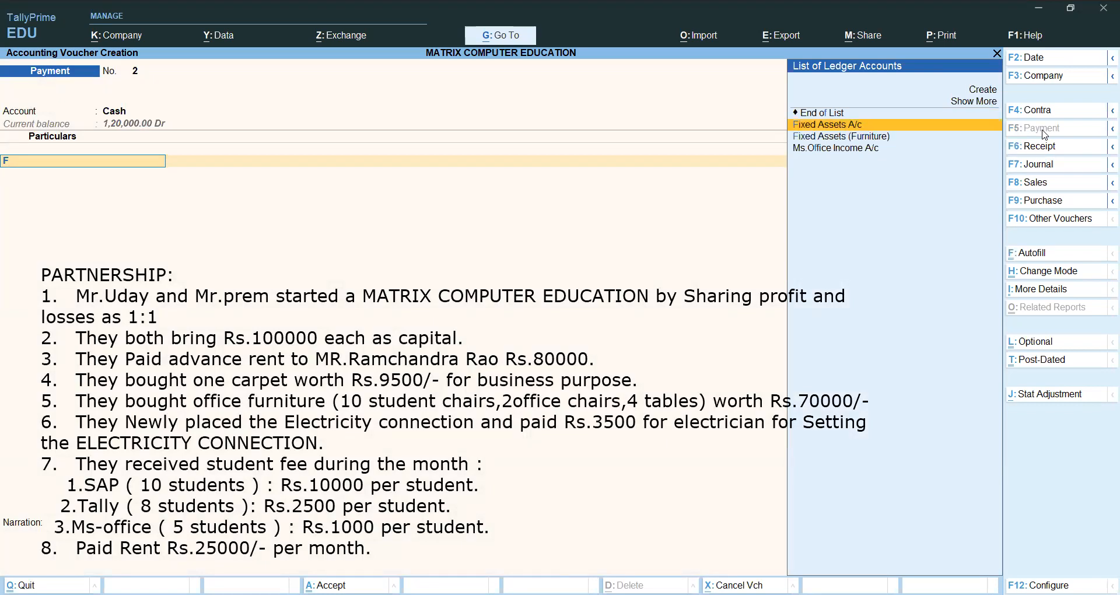
pyautogui.press('Return')
pyautogui.write('9500')
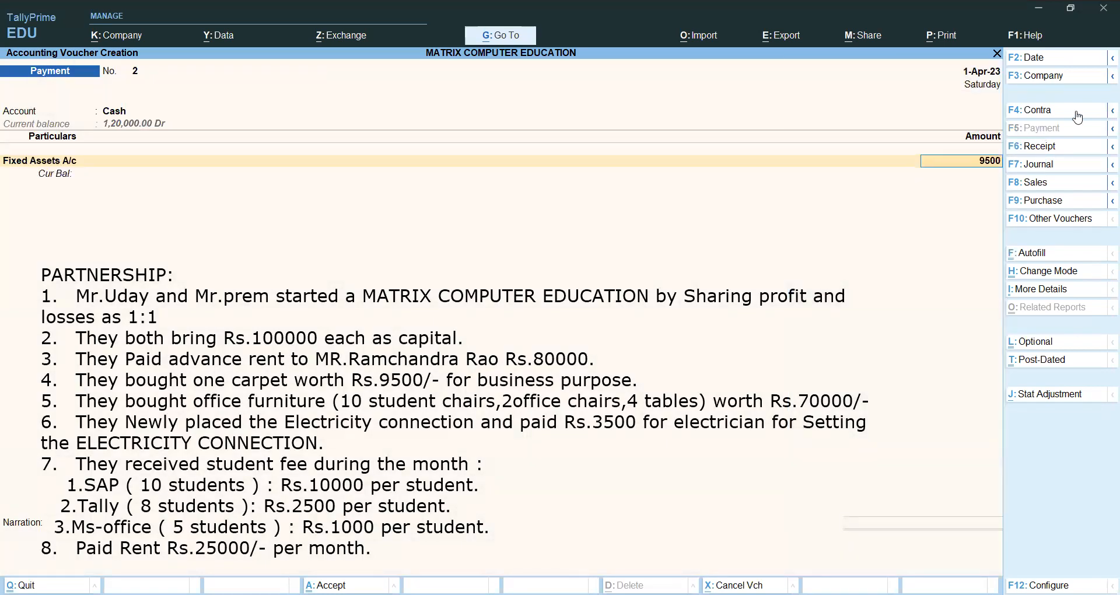
pyautogui.press('Return')
pyautogui.press('ctrl')
pyautogui.hotkey('ctrl', 'a')
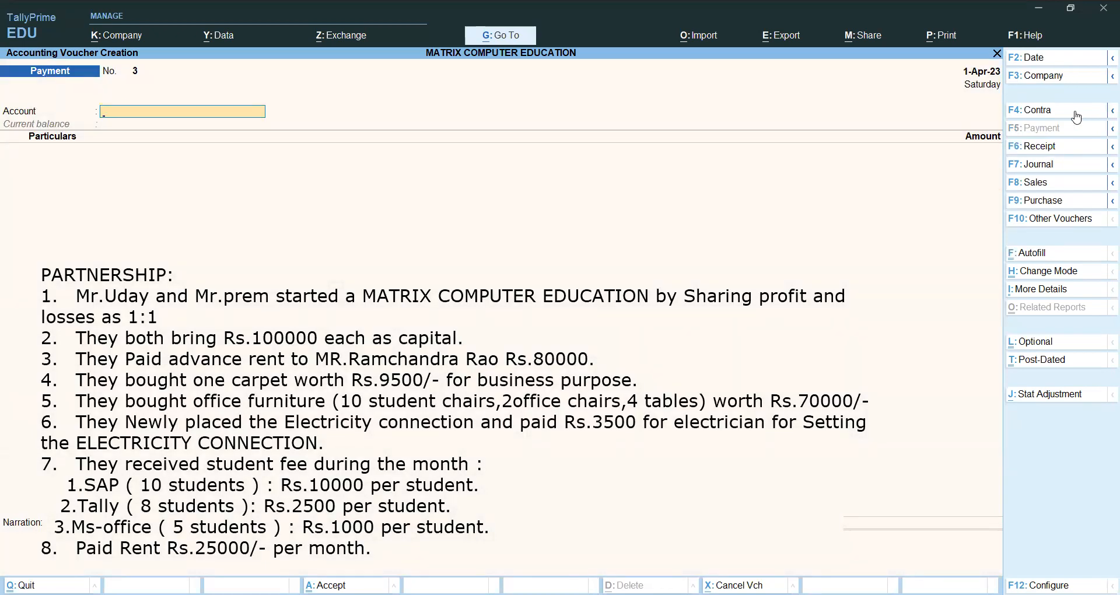
# Record and save a payment voucher from Cash for the office furniture, 70,000 to Fixed Assets (Furniture).
pyautogui.write('C')
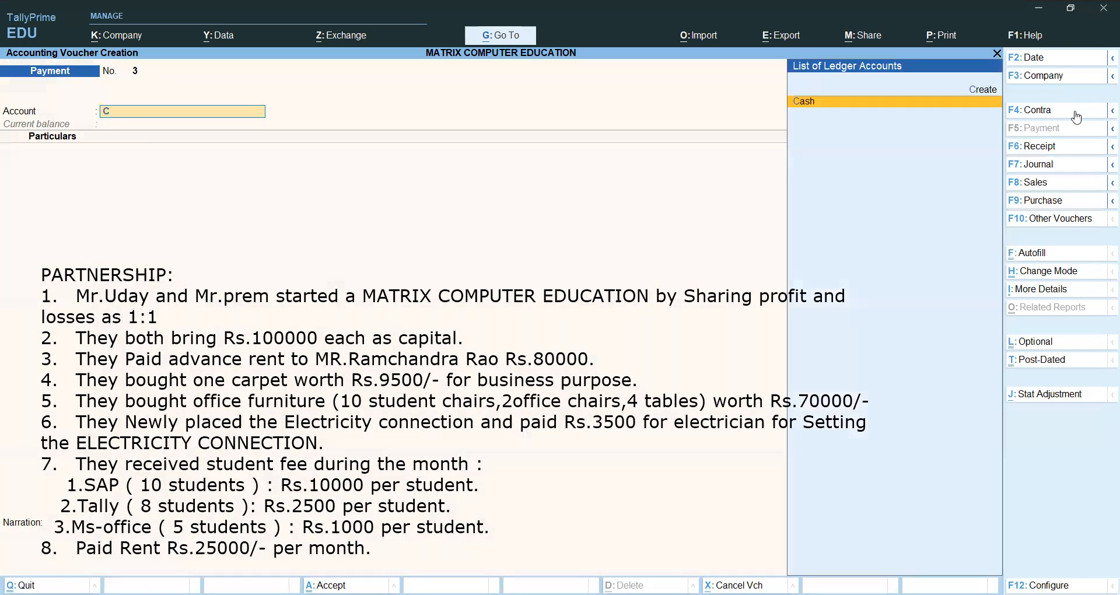
pyautogui.press('Return')
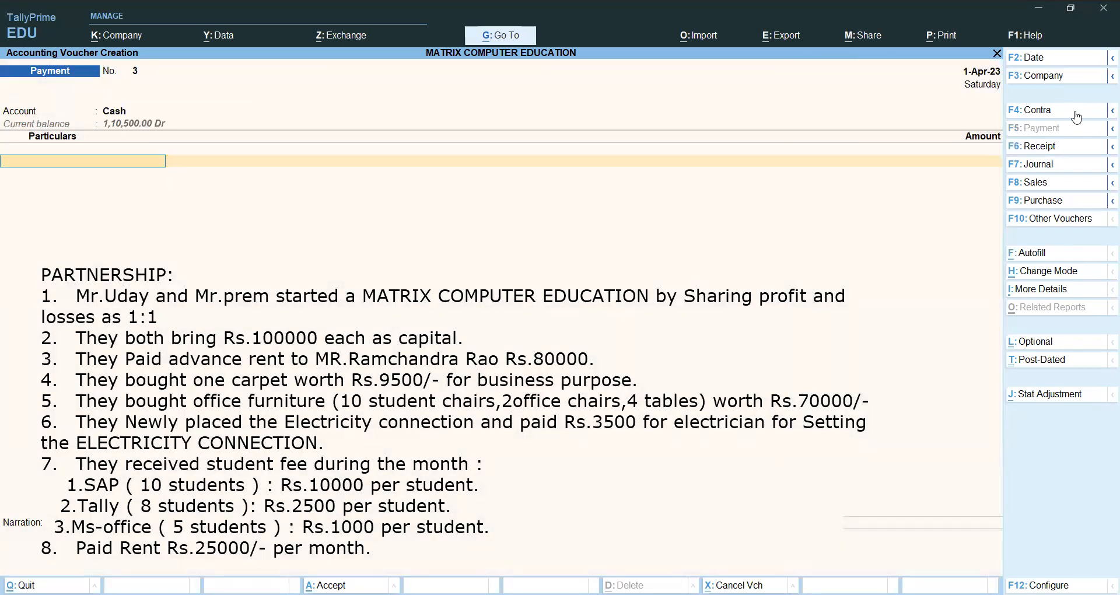
pyautogui.write('F')
pyautogui.press('Down')
pyautogui.press('Down')
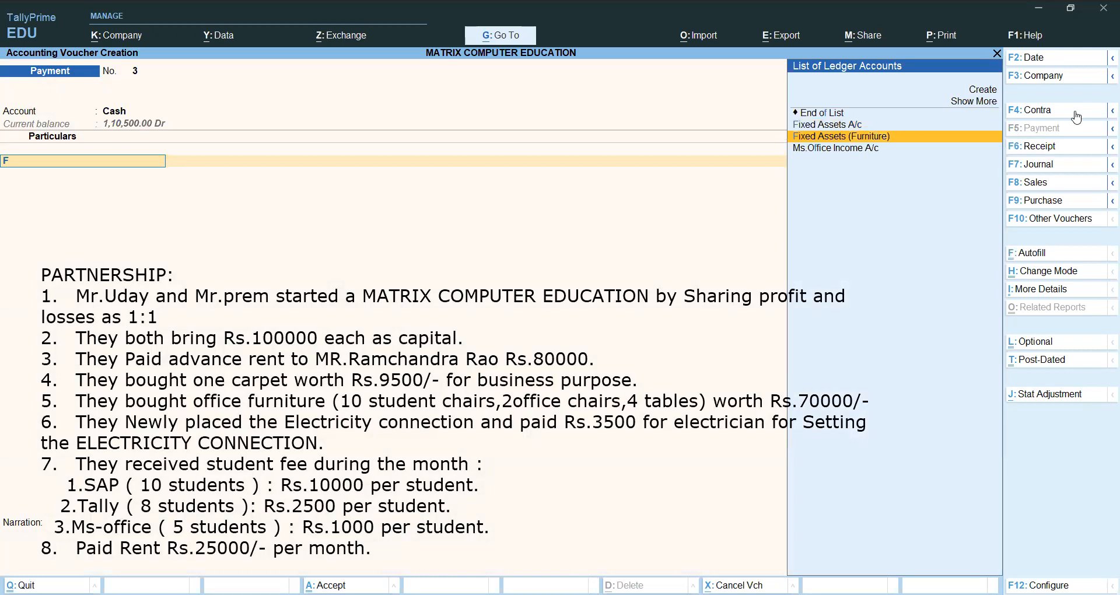
pyautogui.press('Return')
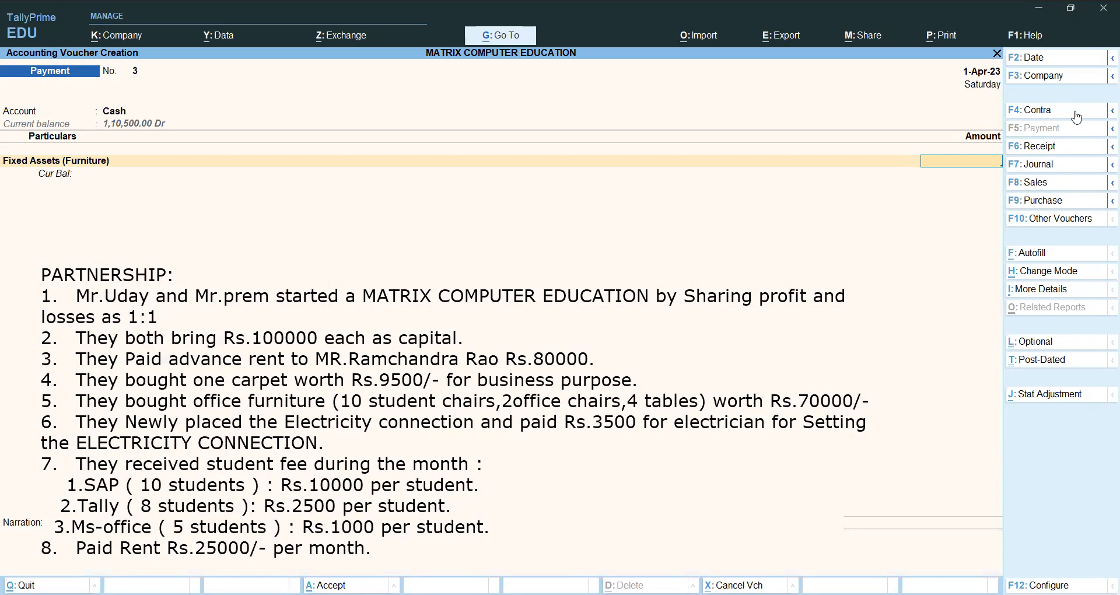
pyautogui.write('70000')
pyautogui.hotkey('ctrl', 'a')
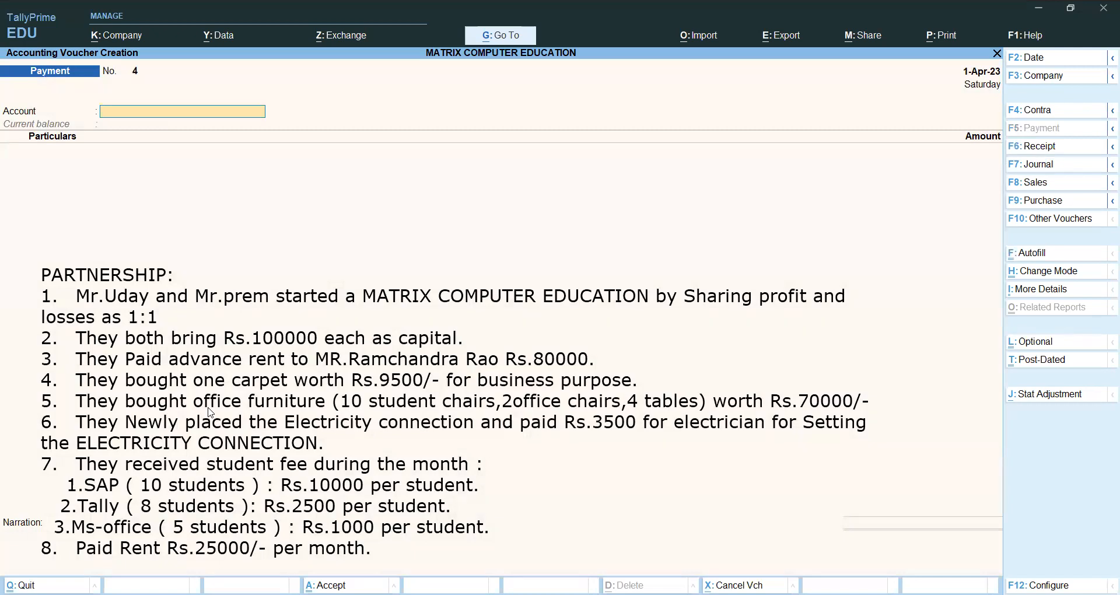
# Record and save a payment voucher from Cash for the electricity connection, 3,500 to Electricity Deposits A/c.
pyautogui.write('c')
pyautogui.press('Return')
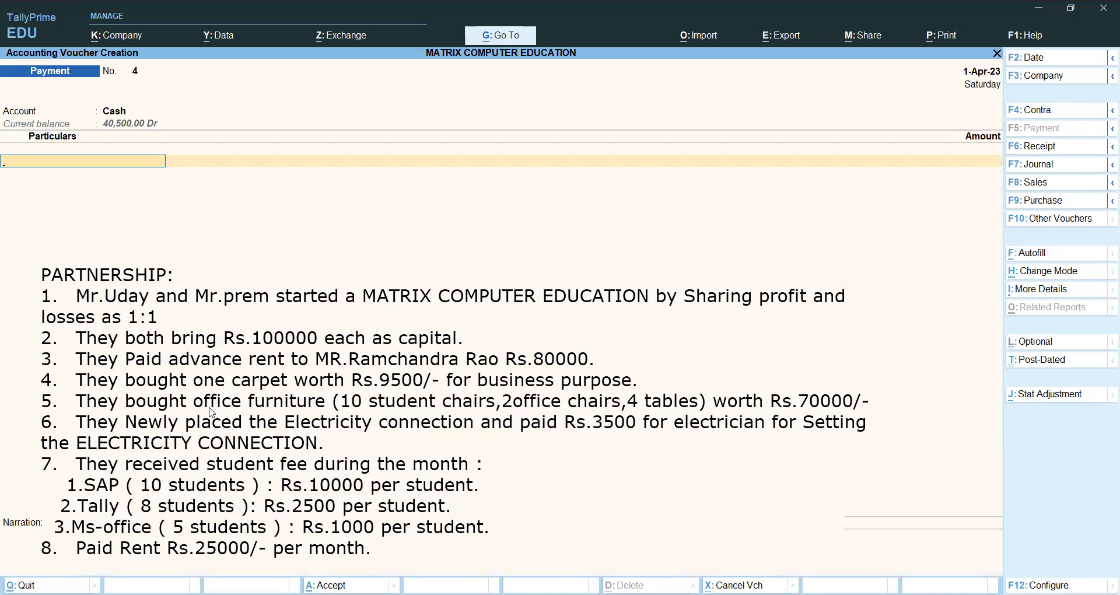
pyautogui.write('E')
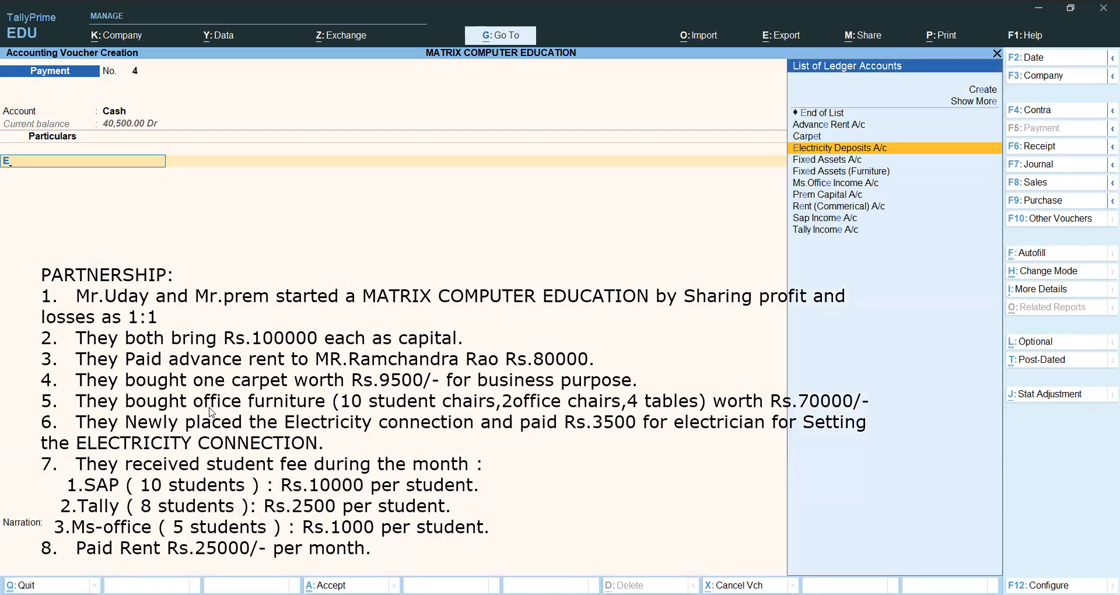
pyautogui.press('Return')
pyautogui.write('3500')
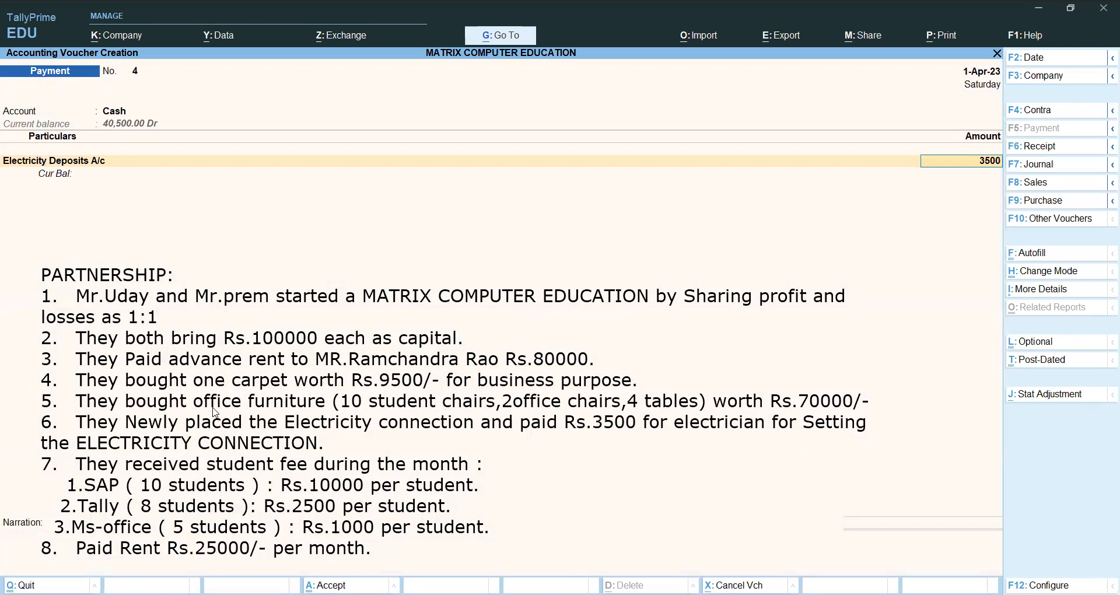
pyautogui.hotkey('ctrl', 'a')
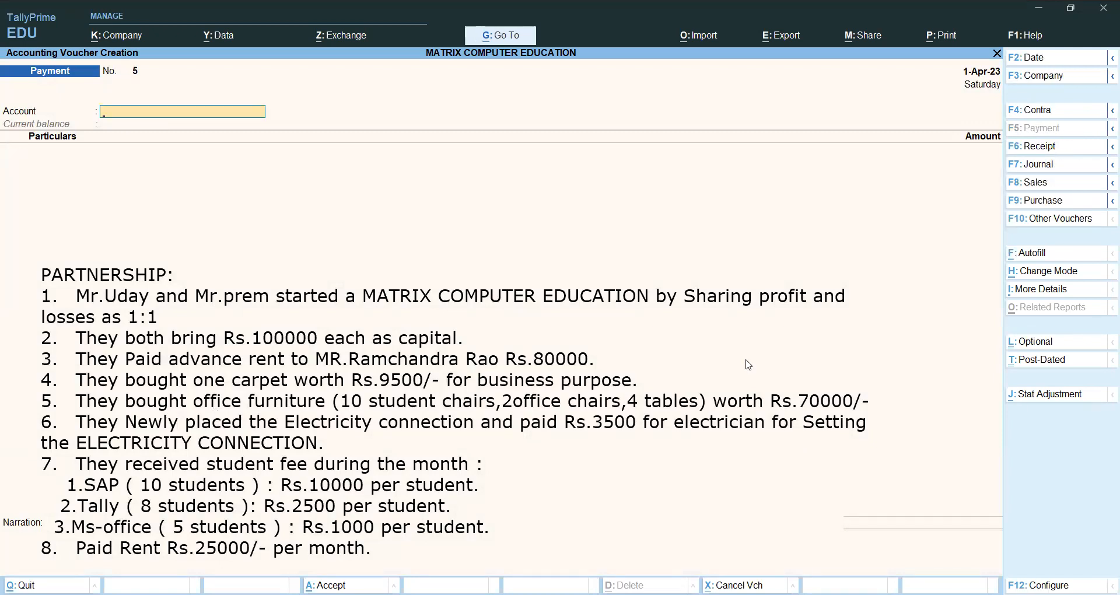
# Start a receipt voucher into Cash for the student fees and credit Sap Income A/c with 1,00,000.
pyautogui.click(1027, 146)
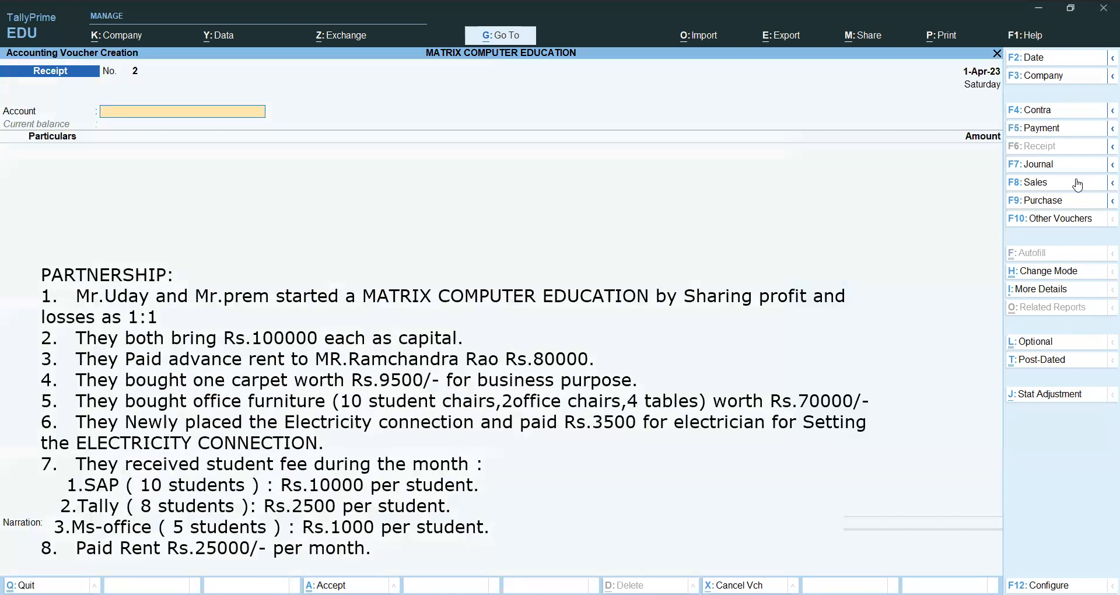
pyautogui.press('Return')
pyautogui.write('S')
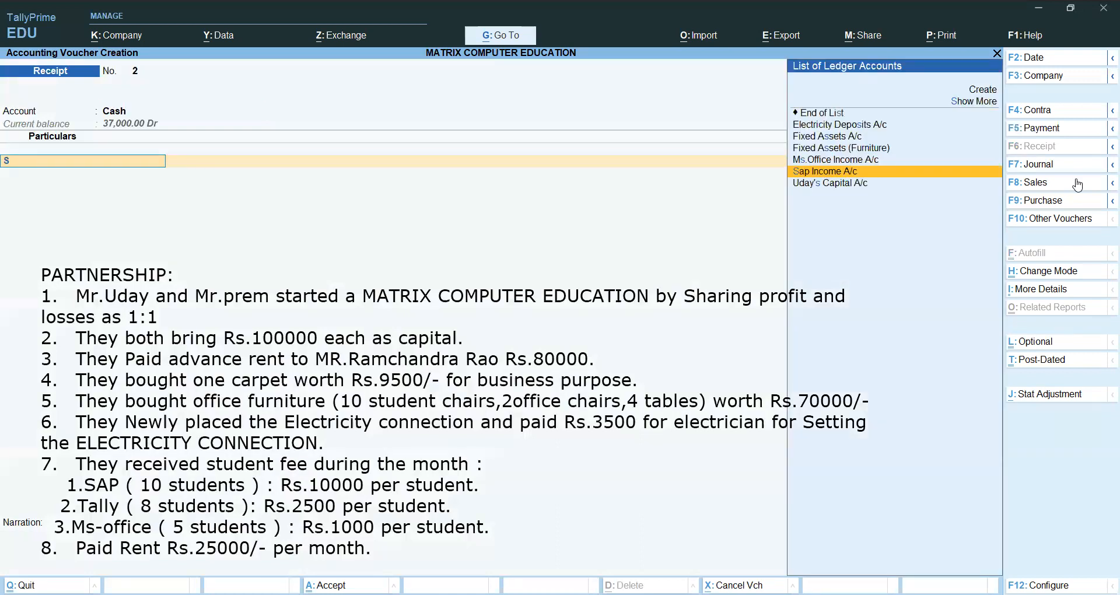
pyautogui.press('Return')
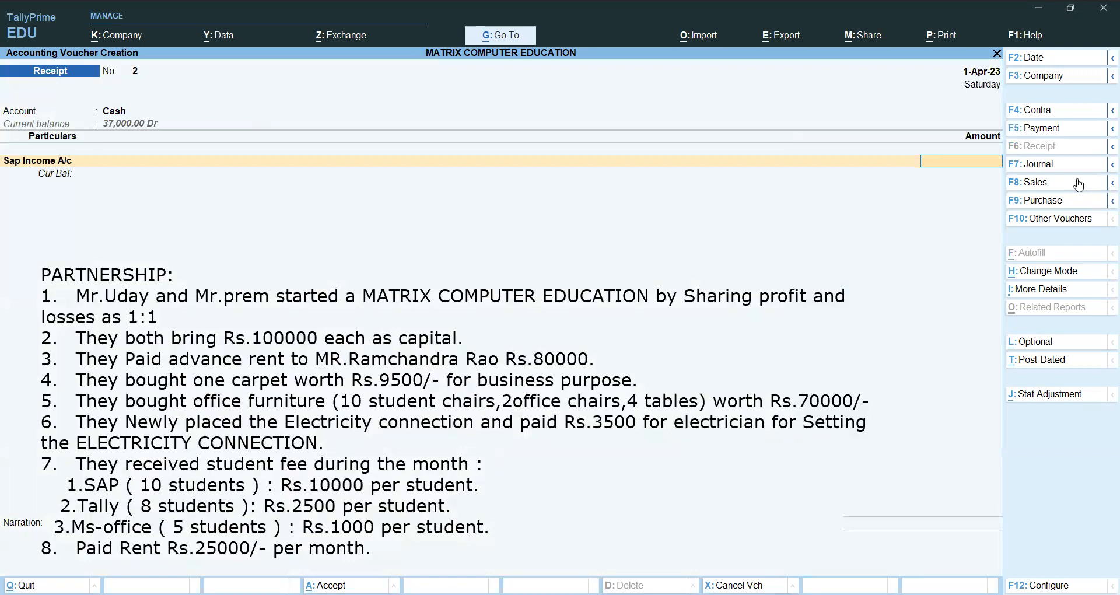
pyautogui.write('100000')
pyautogui.press('Return')
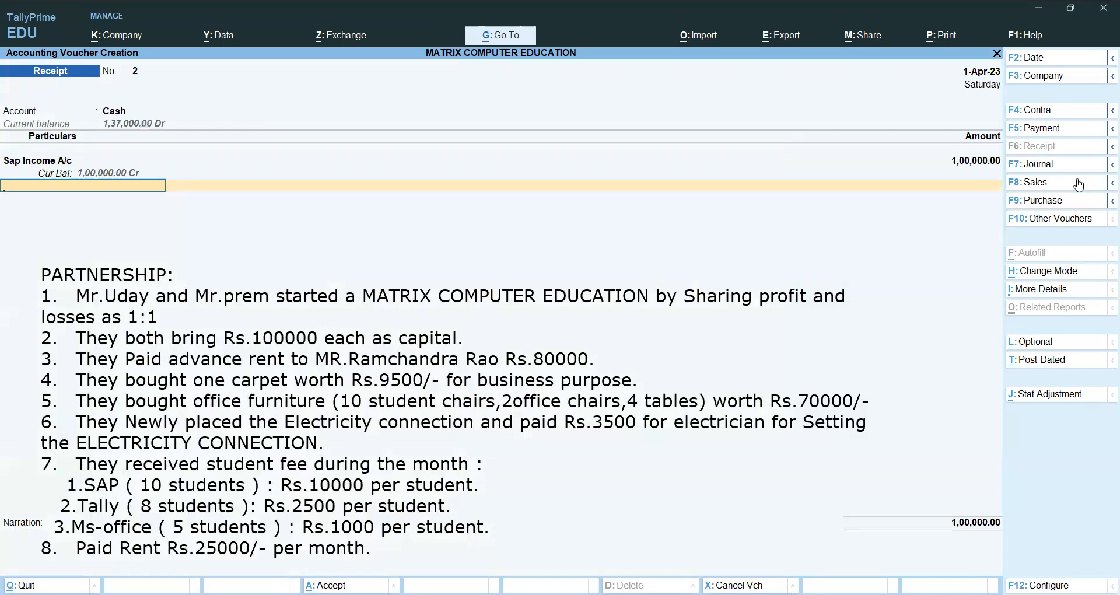
# Add Tally Income A/c for 20,000 and Ms.Office Income A/c for 5,000 to the student fee receipt, and save it.
pyautogui.write('T')
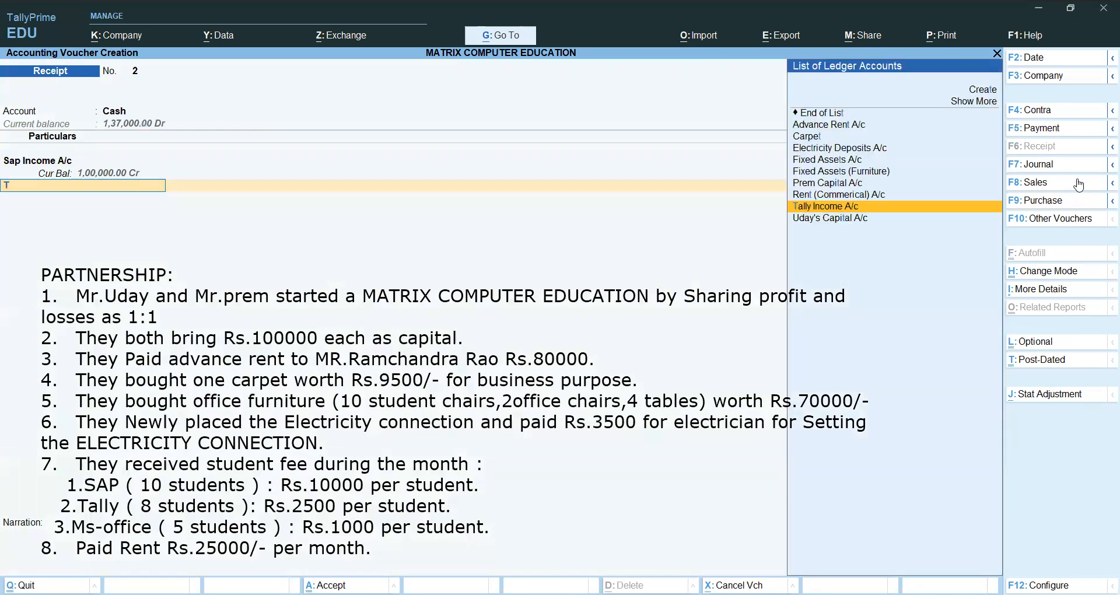
pyautogui.press('Return')
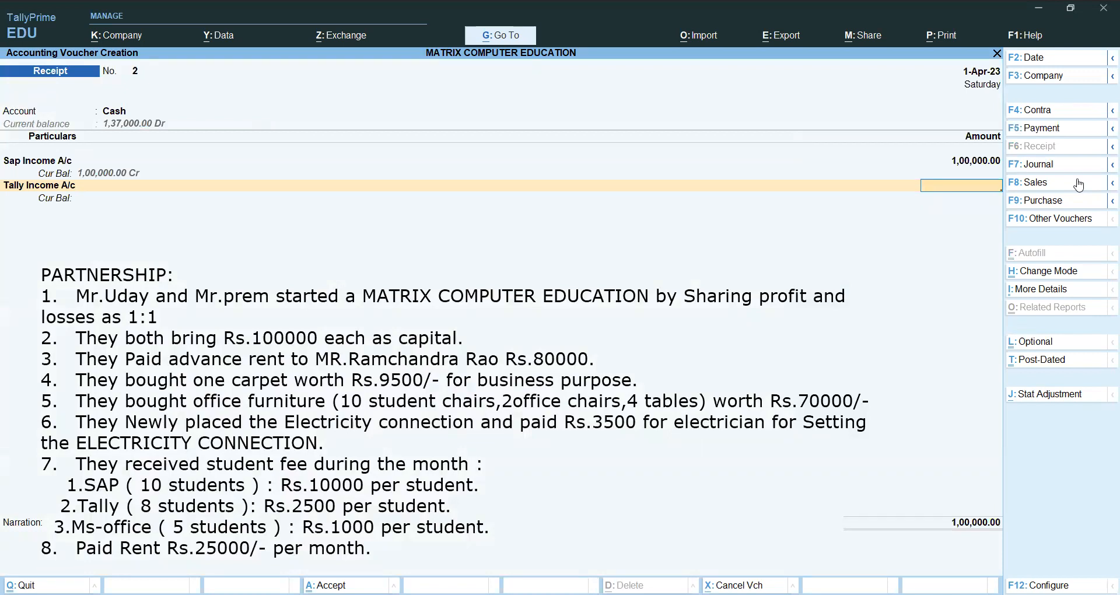
pyautogui.write('20000')
pyautogui.press('Return')
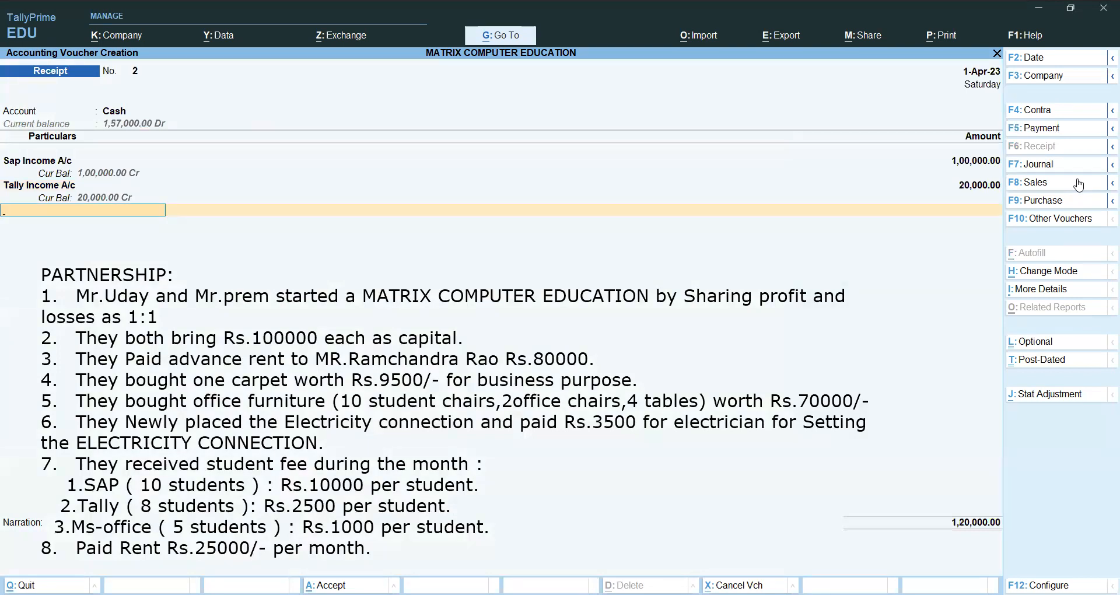
pyautogui.press('Return')
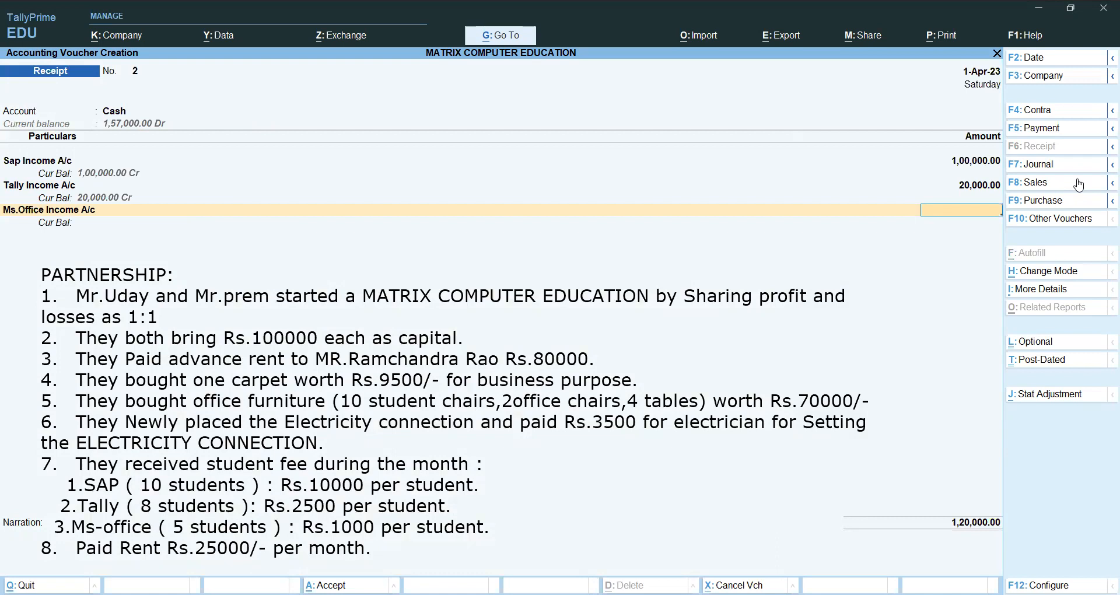
pyautogui.write('5000')
pyautogui.press('Return')
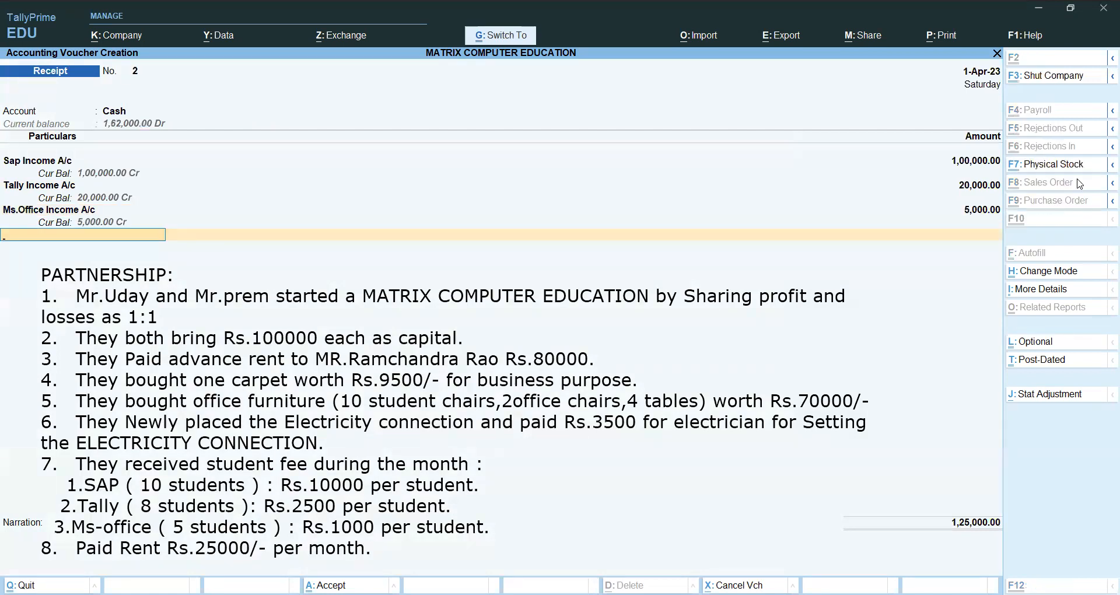
pyautogui.hotkey('ctrl', 'a')
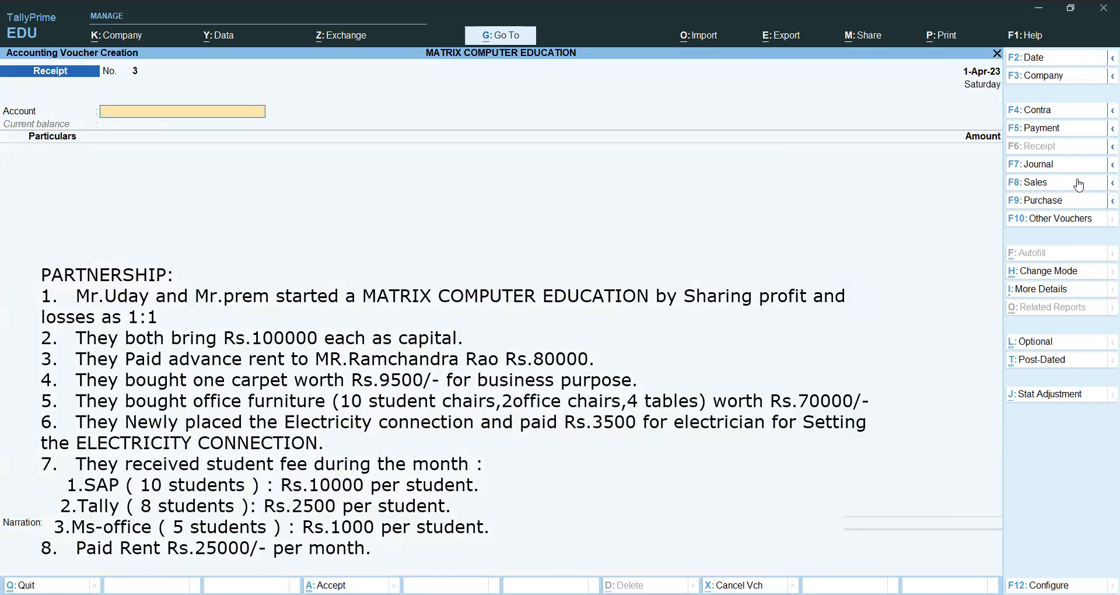
# Record and save a payment voucher from Cash for the monthly rent, 25,000 to Rent (Commerical) A/c.
pyautogui.click(1039, 136)
pyautogui.press('Return')
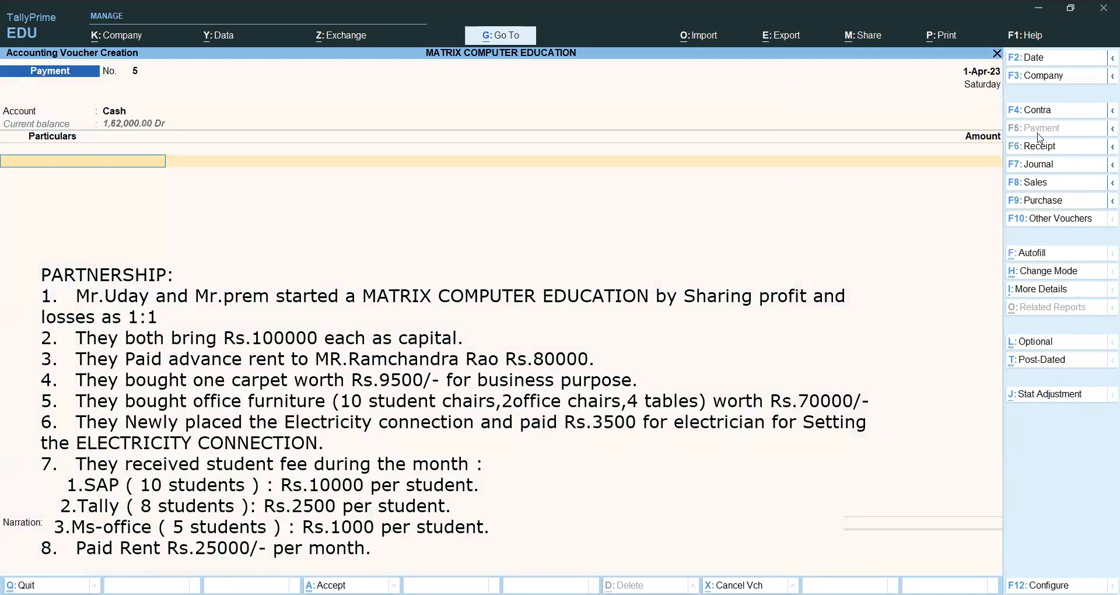
pyautogui.write('R')
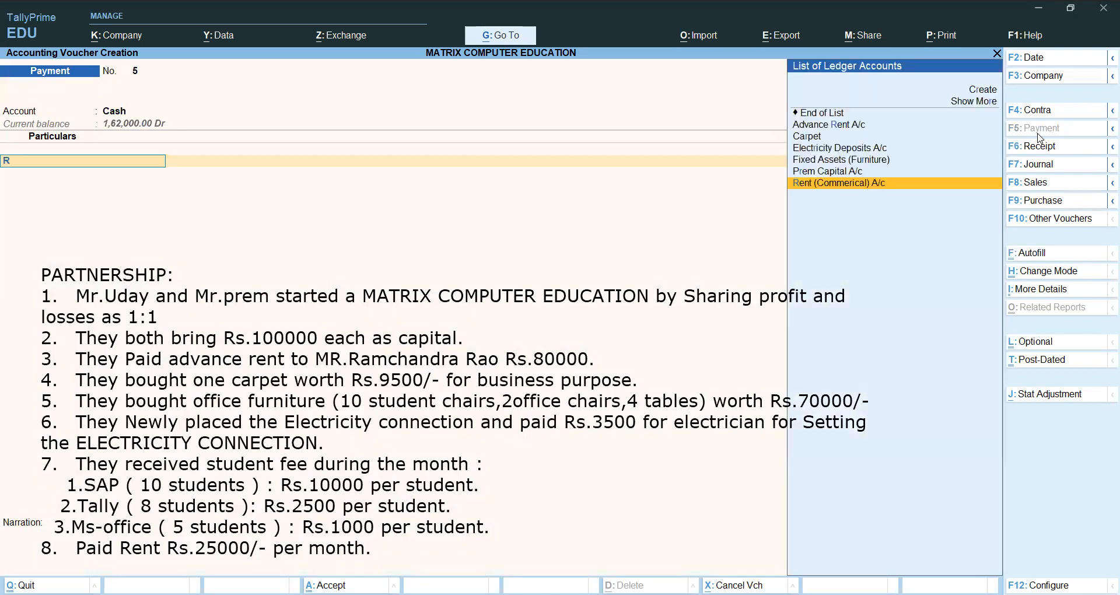
pyautogui.press('Return')
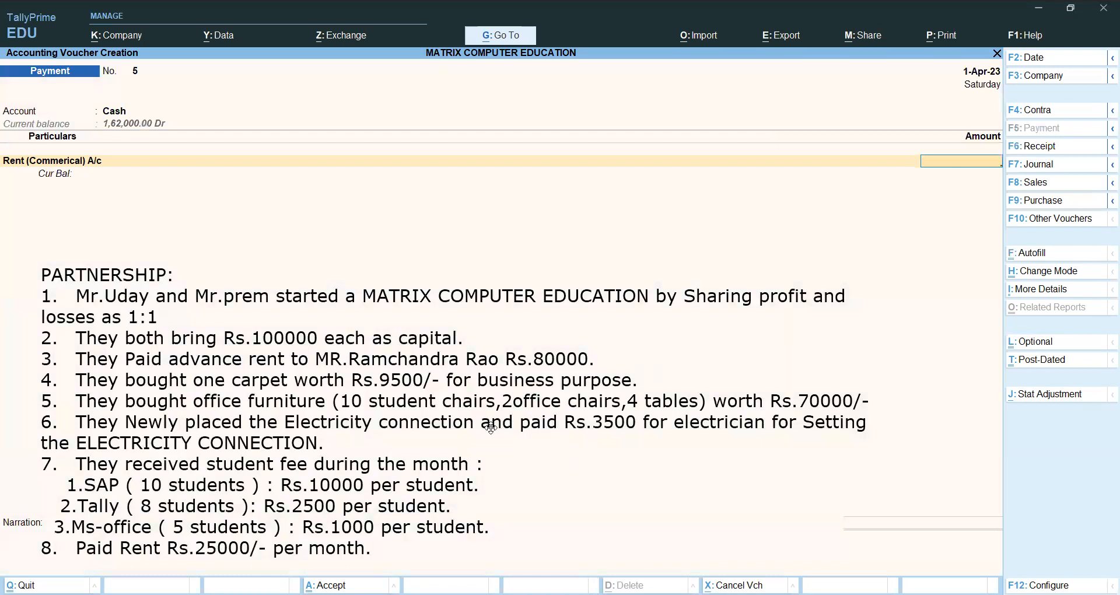
pyautogui.write('25000')
pyautogui.press('Return')
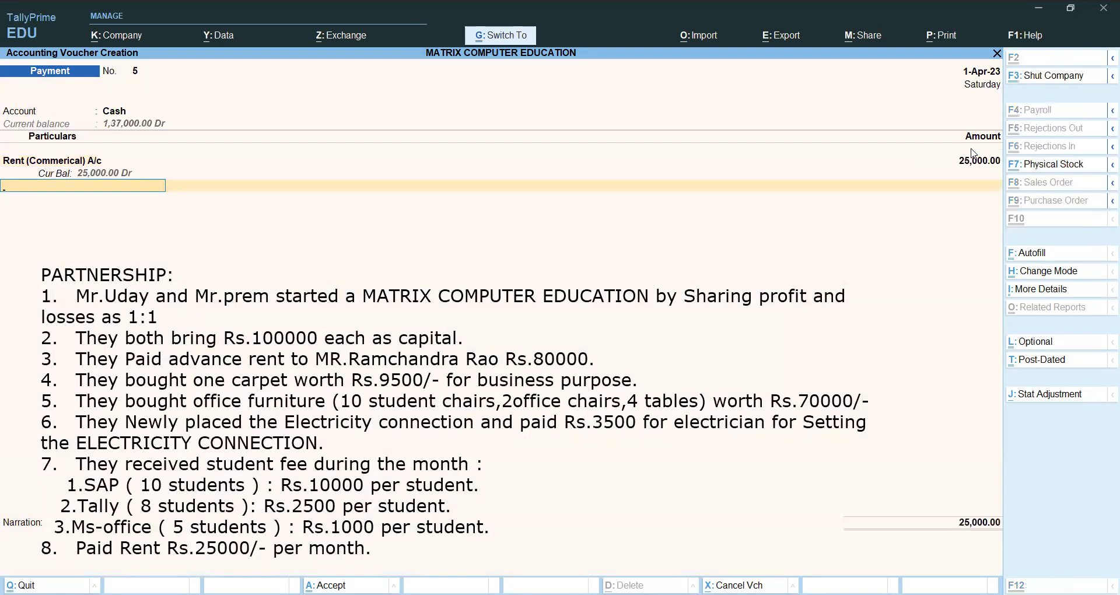
pyautogui.press('Return')
pyautogui.press('Return')
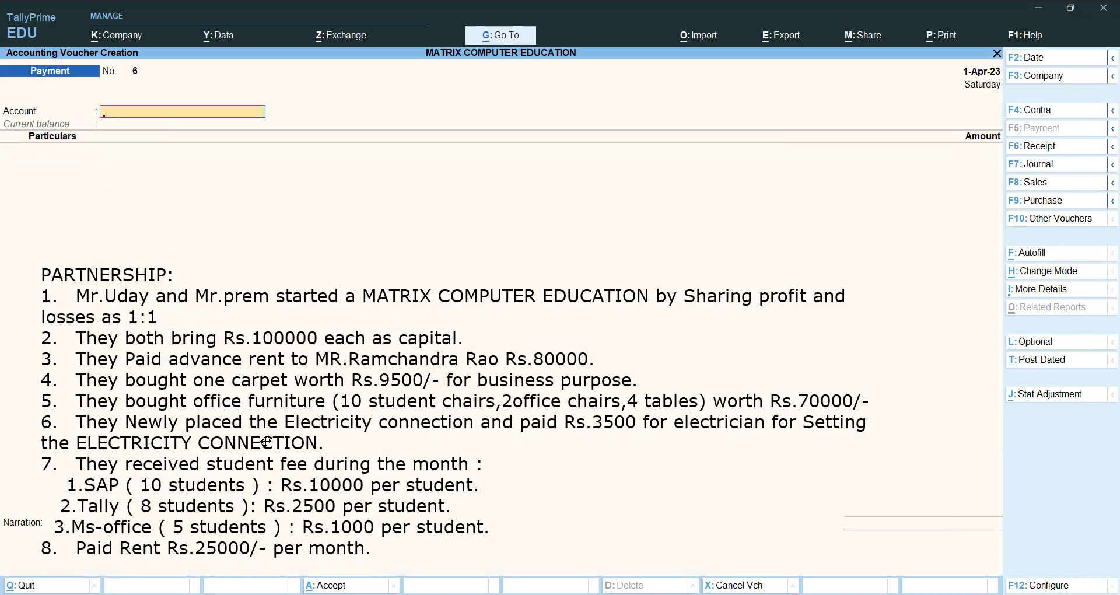
# Quit the blank payment voucher, return to the Gateway of Tally, and clear the problem text off the screen.
pyautogui.moveTo(267, 442); pyautogui.dragTo(325, 289)
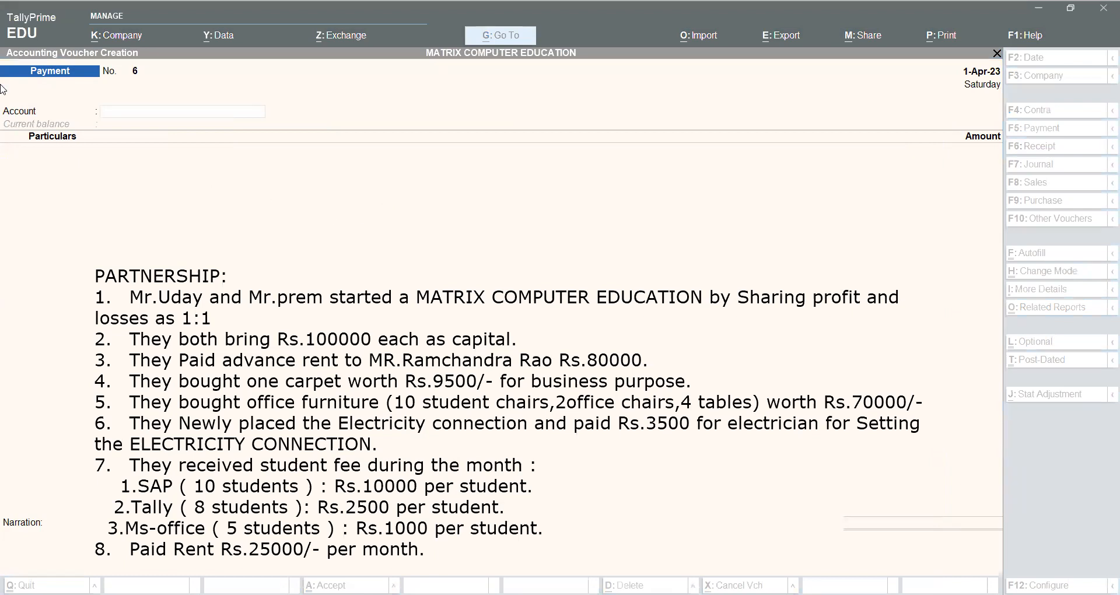
pyautogui.press('Escape')
pyautogui.press('Return')
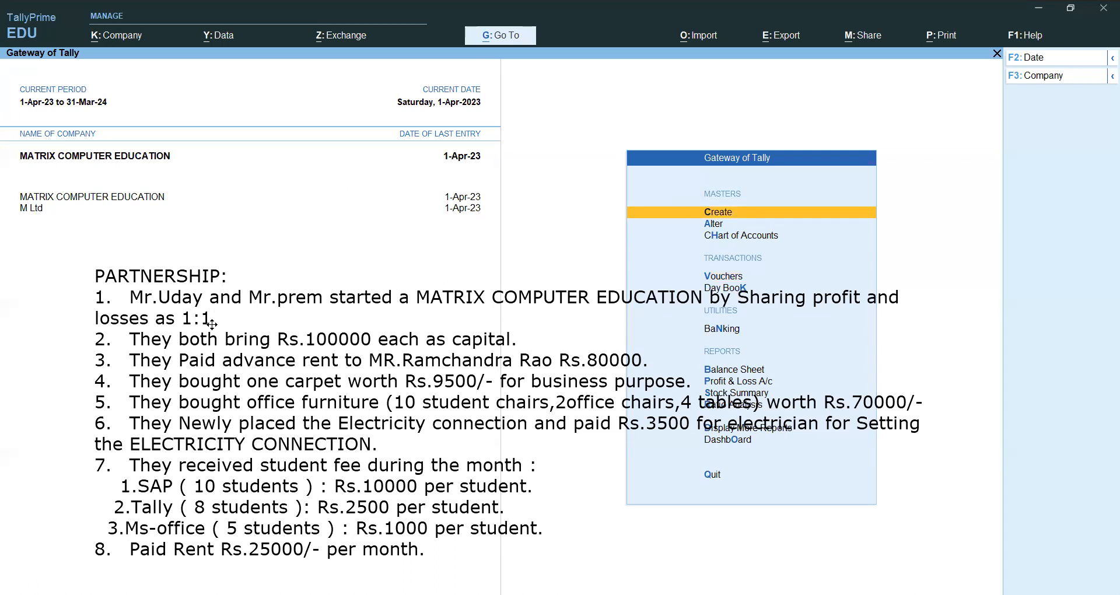
pyautogui.click(192, 382)
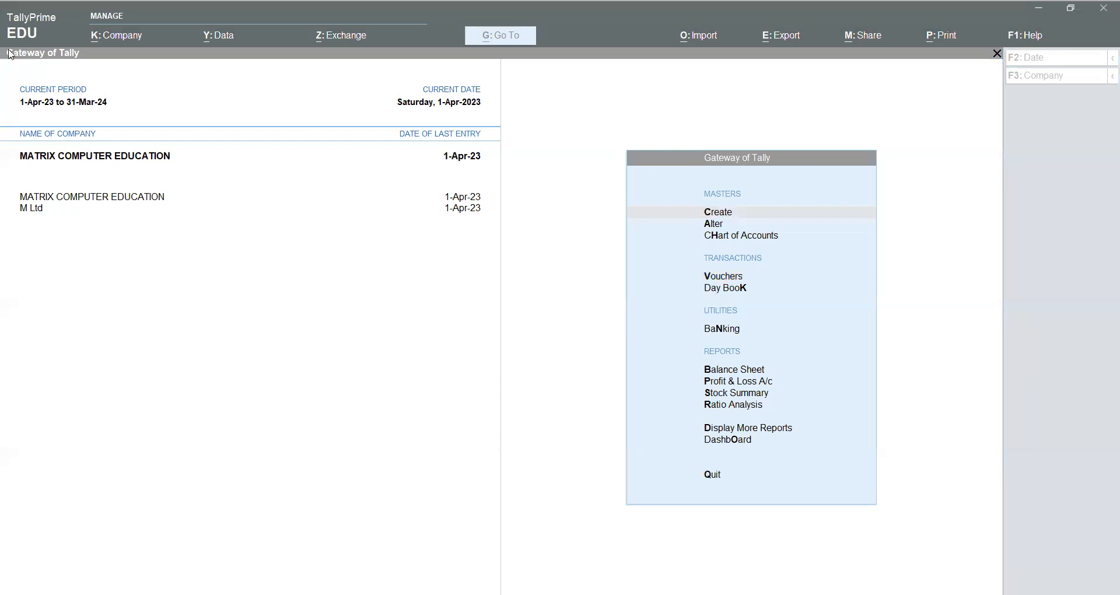
# Open the 80,000 Advance Rent A/c payment voucher from the Day Book and convert it to a Journal voucher.
pyautogui.click(741, 290)
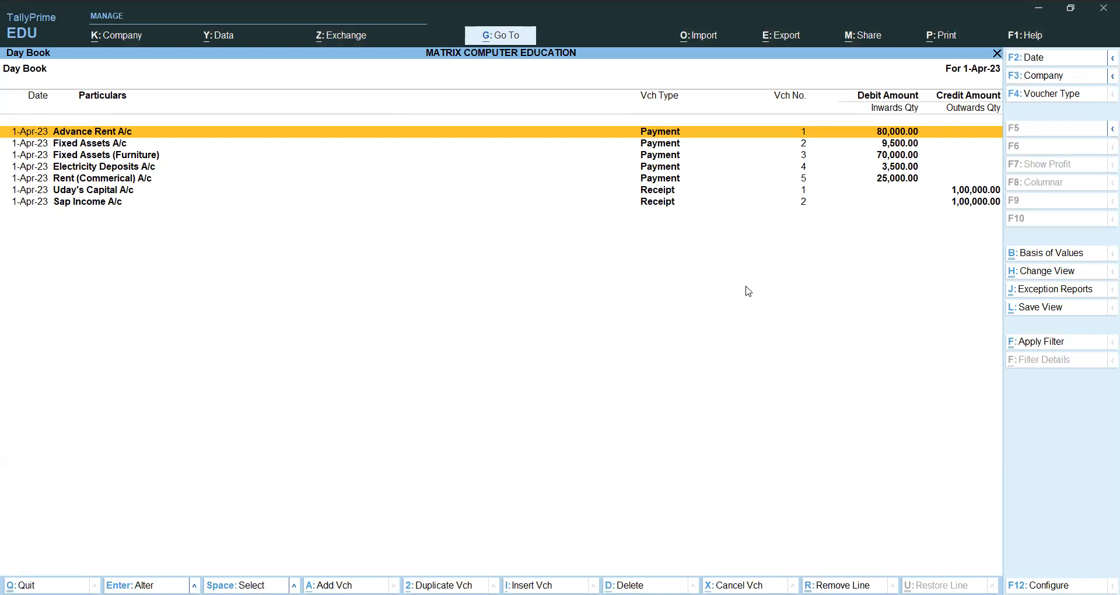
pyautogui.press('Return')
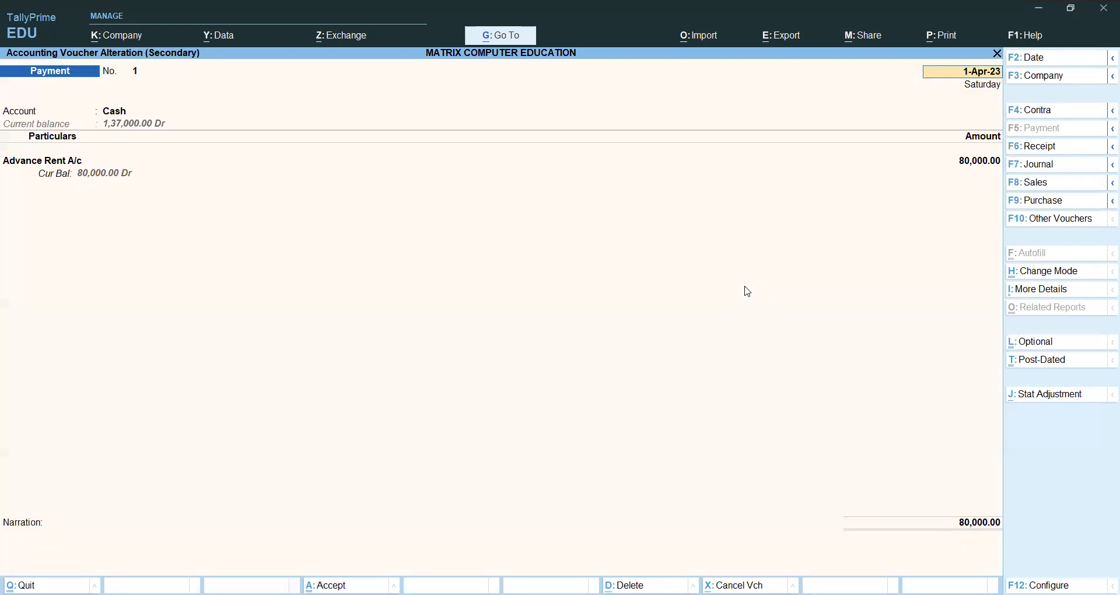
pyautogui.click(1032, 166)
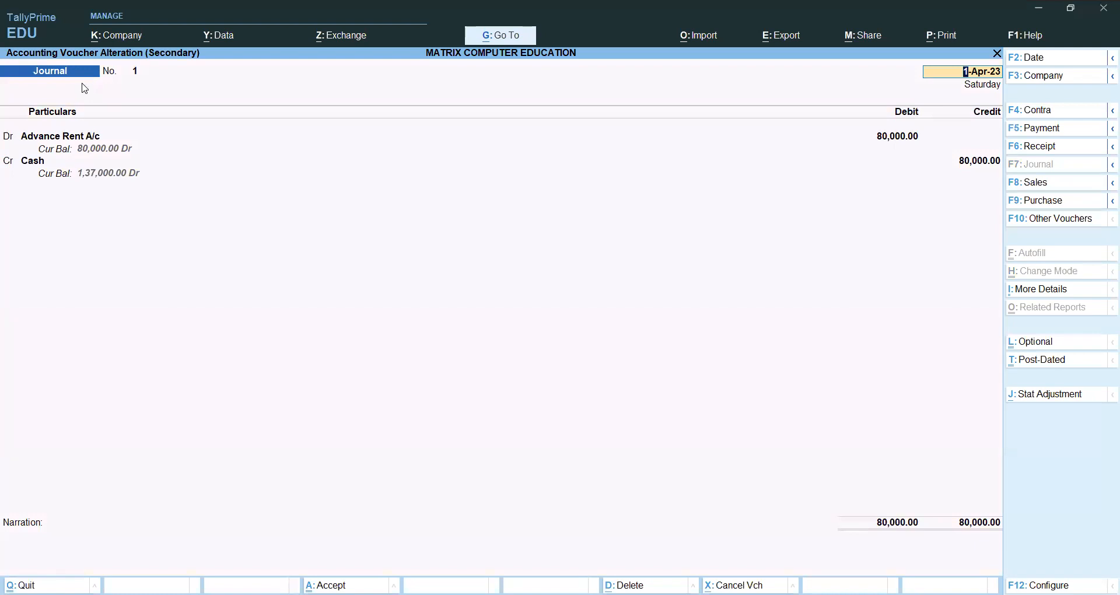
# Replace Advance Rent A/c on the debit line with a new ledger in the landlord's name, created under Sundry Debtors.
pyautogui.press('Return')
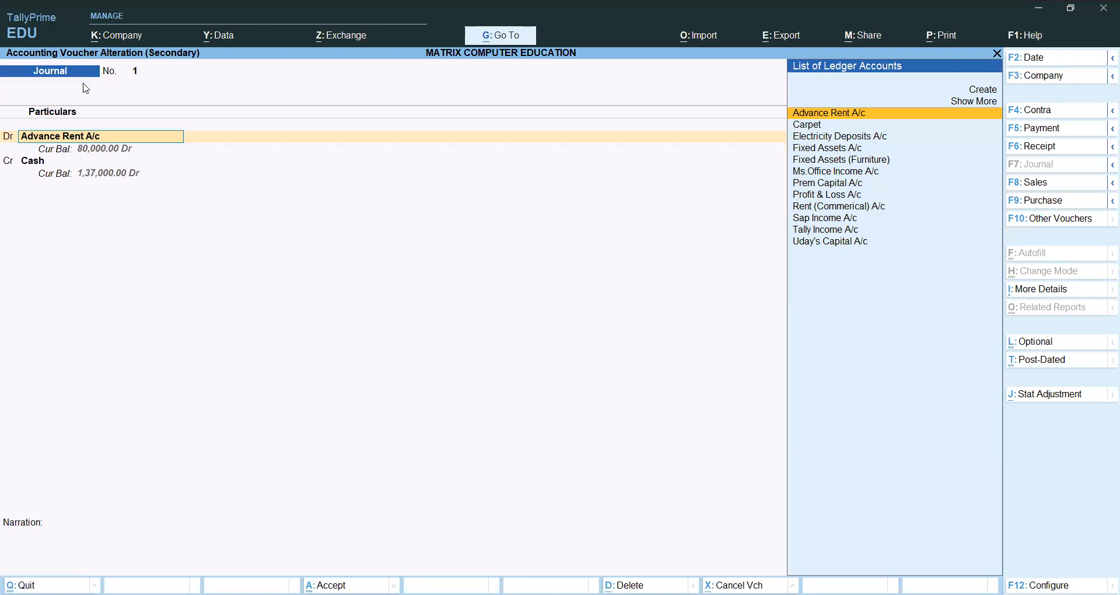
pyautogui.press('alt')
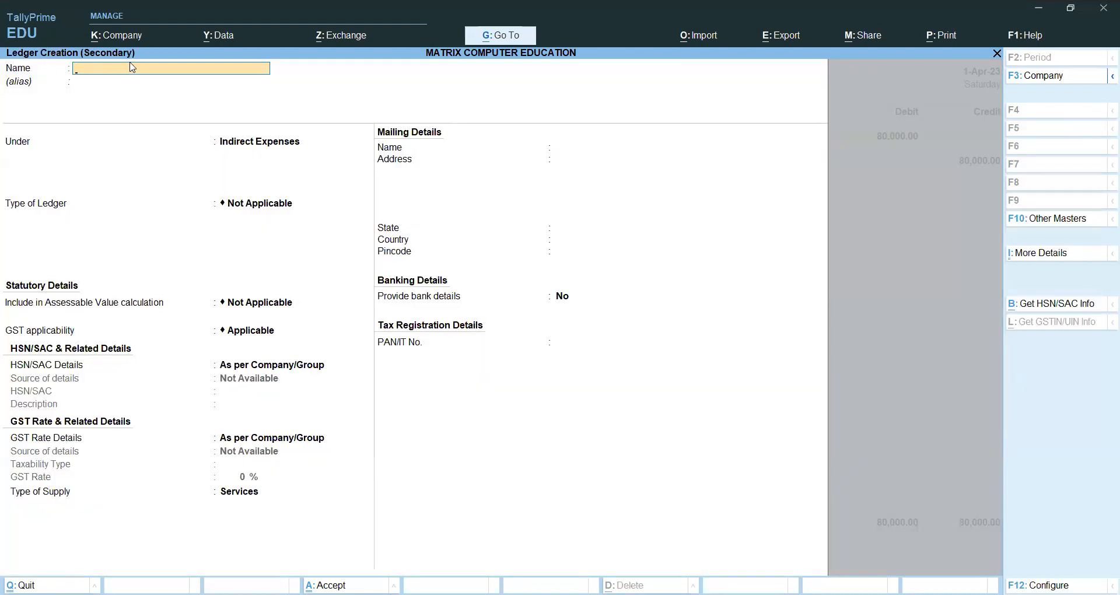
pyautogui.write('Ramchara Rao a/c')
pyautogui.press('Return')
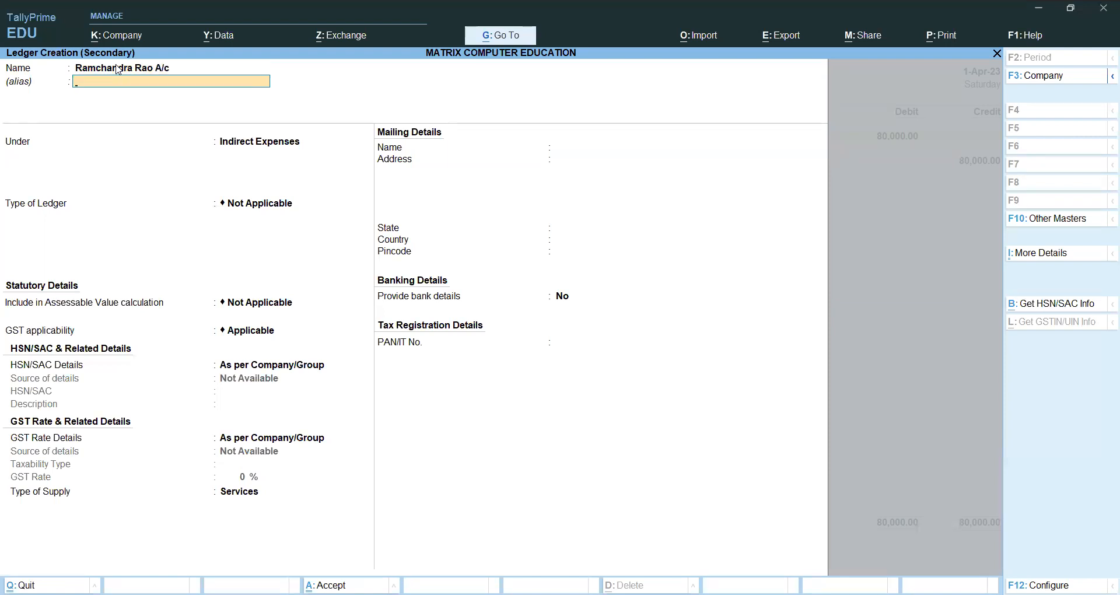
pyautogui.press('Return')
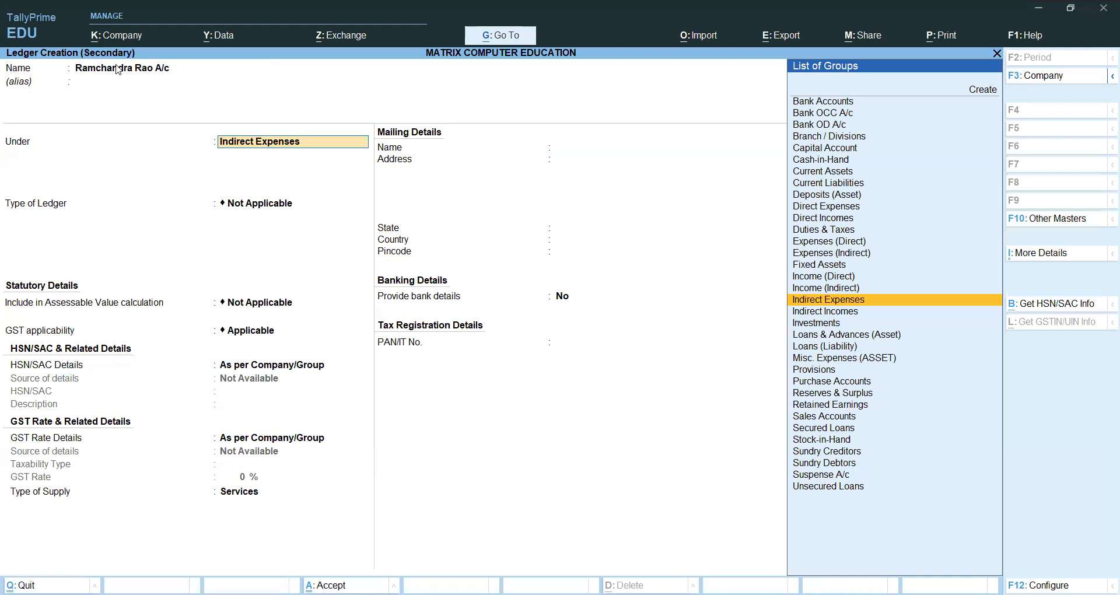
pyautogui.press('Down')
pyautogui.press('Down')
pyautogui.press('Down')
pyautogui.press('Down')
pyautogui.press('Down')
pyautogui.press('Down')
pyautogui.press('Down')
pyautogui.press('Down')
pyautogui.press('Down')
pyautogui.press('Down')
pyautogui.press('Down')
pyautogui.press('Down')
pyautogui.press('Down')
pyautogui.press('Down')
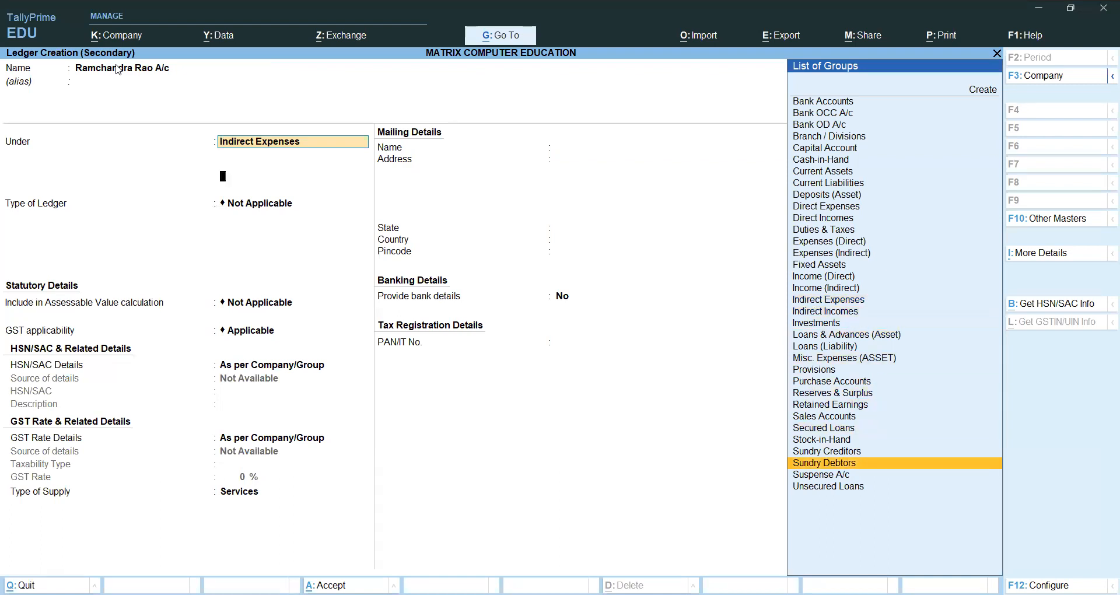
pyautogui.press('Return')
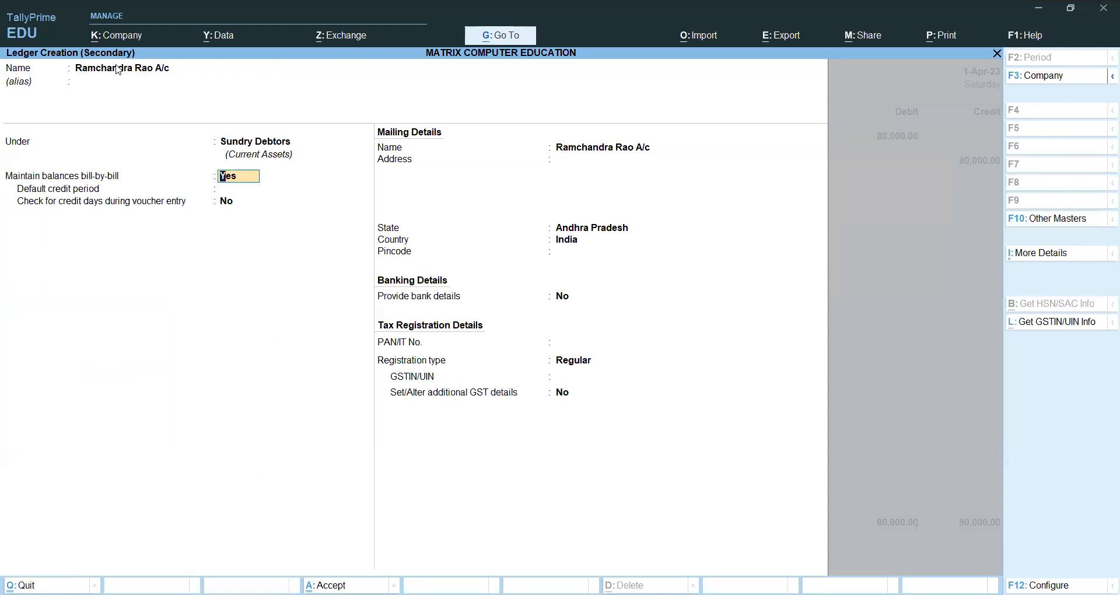
pyautogui.press('ctrl')
pyautogui.hotkey('ctrl', 'a')
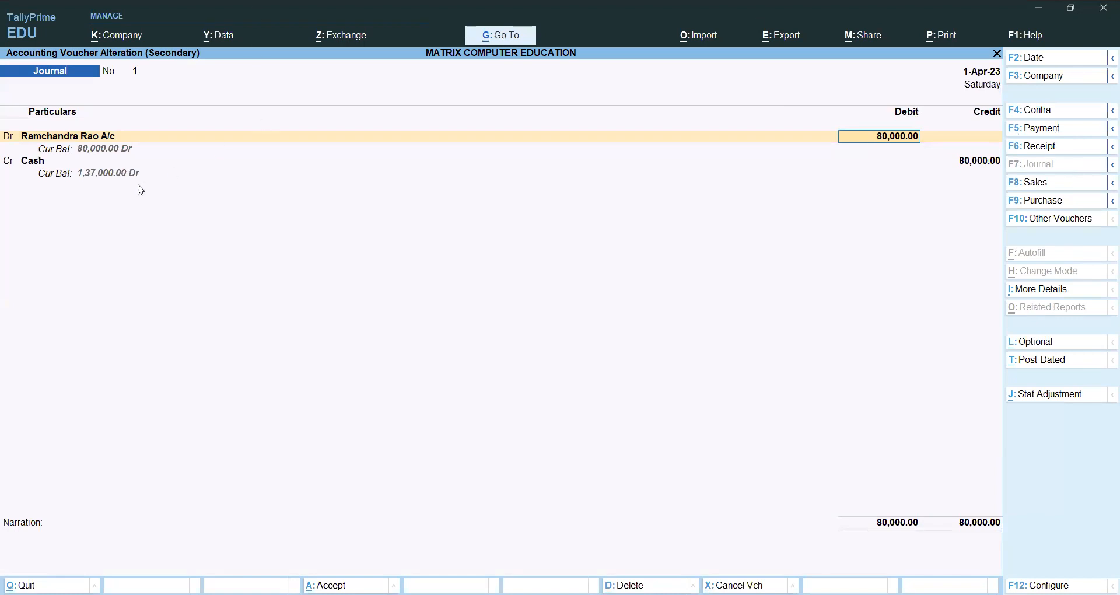
# Allocate the landlord's 80,000 debit as On Account in the bill-wise details and save the journal voucher without a narration.
pyautogui.click(89, 138)
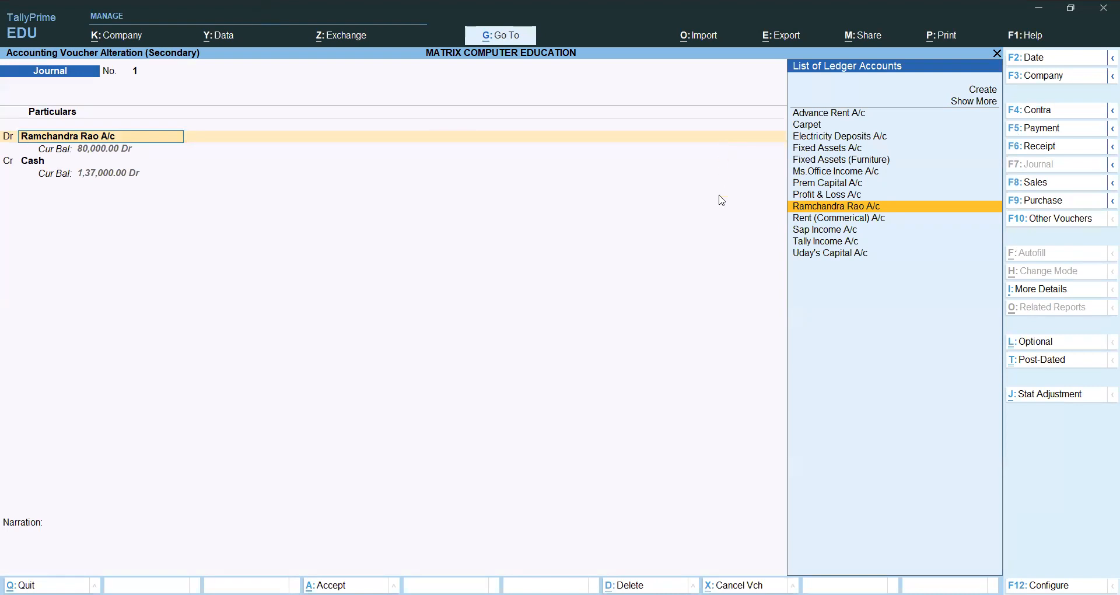
pyautogui.press('Return')
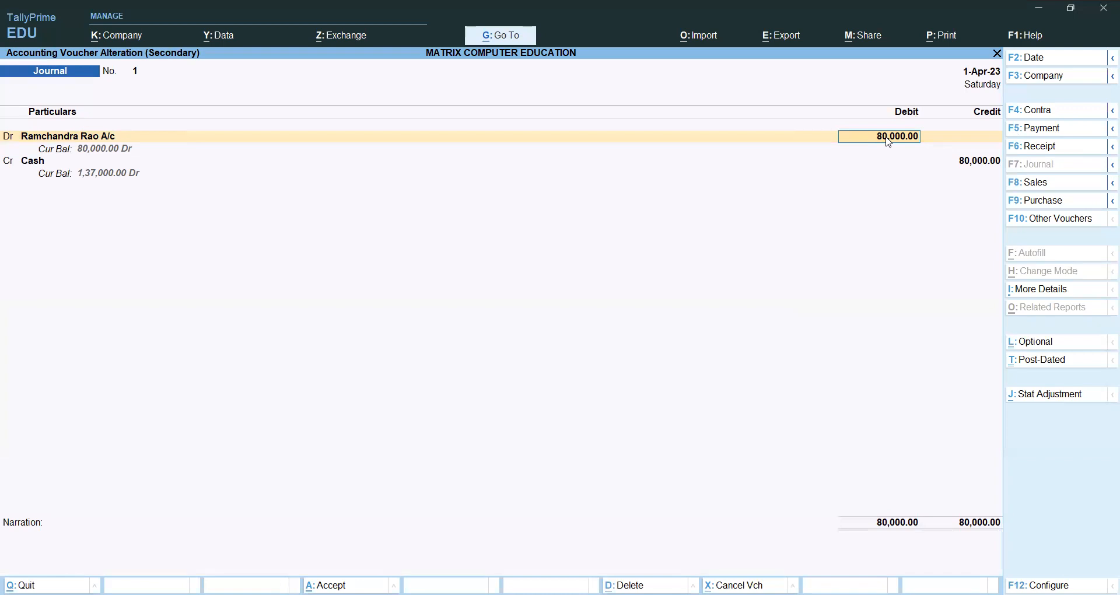
pyautogui.click(73, 139)
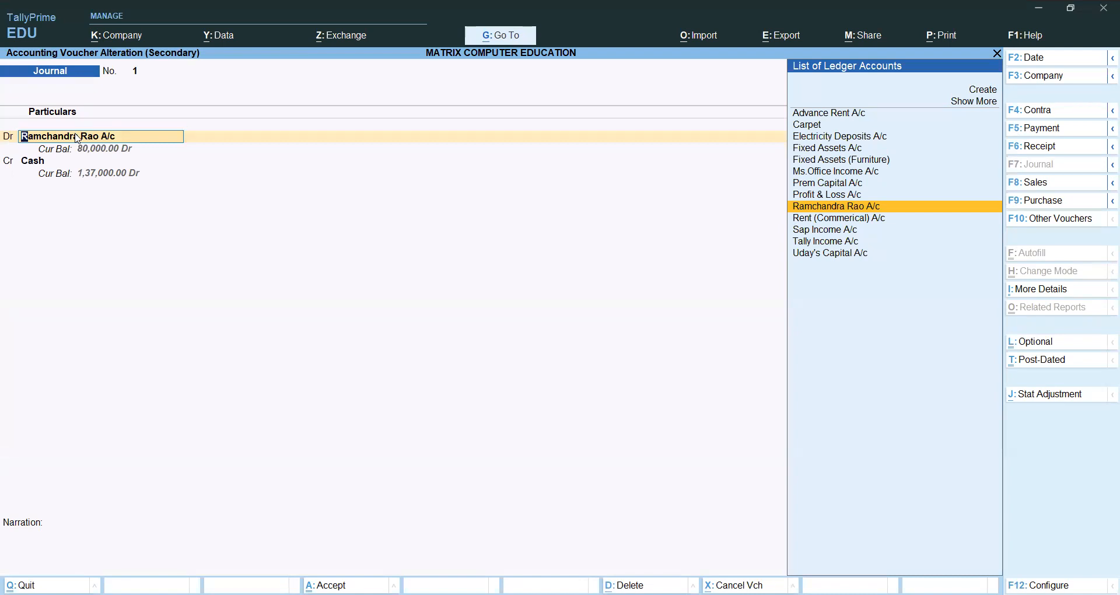
pyautogui.press('Return')
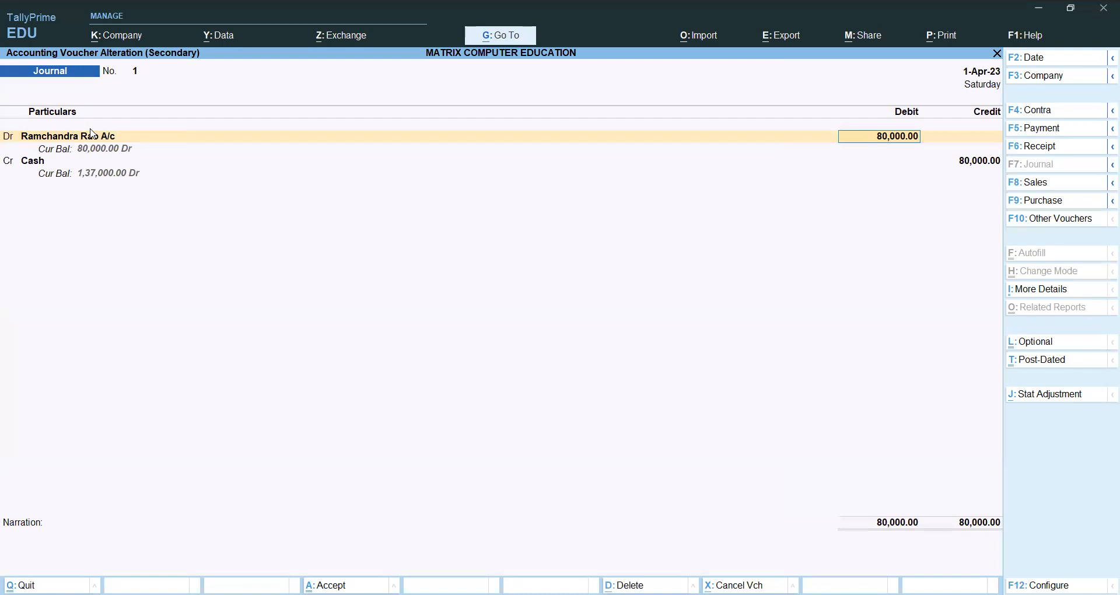
pyautogui.press('Return')
pyautogui.press('Return')
pyautogui.press('Return')
pyautogui.press('Return')
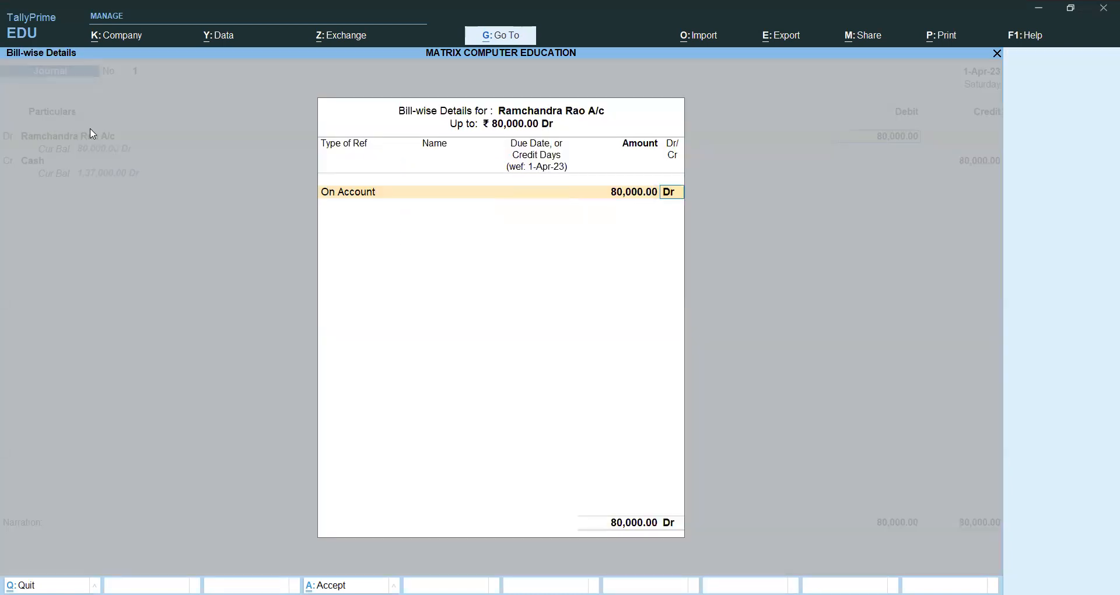
pyautogui.press('Return')
pyautogui.press('Return')
pyautogui.press('Return')
pyautogui.press('Return')
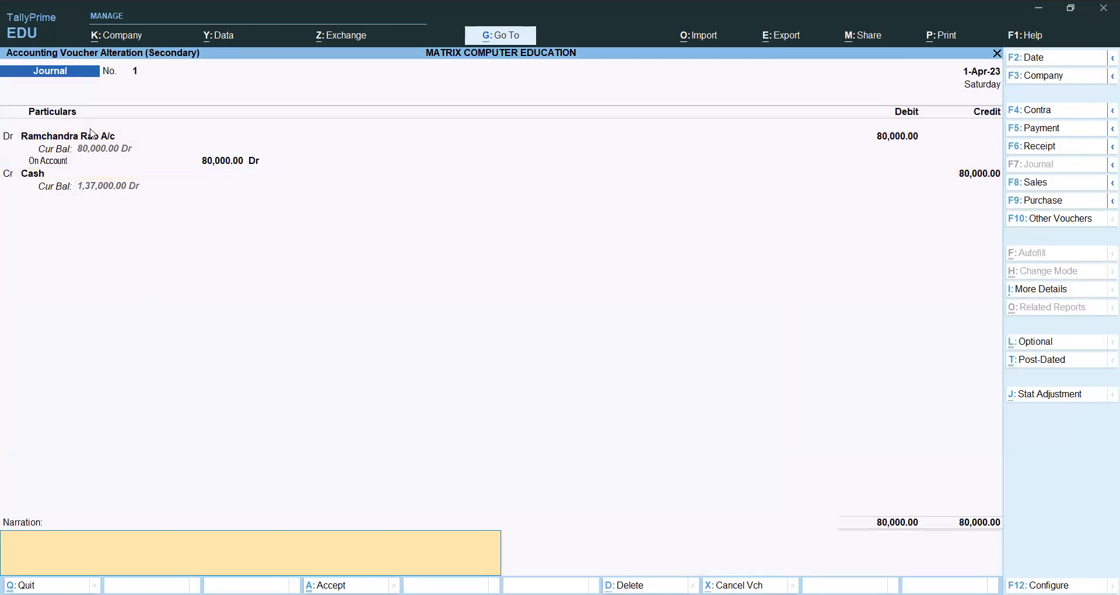
pyautogui.press('Return')
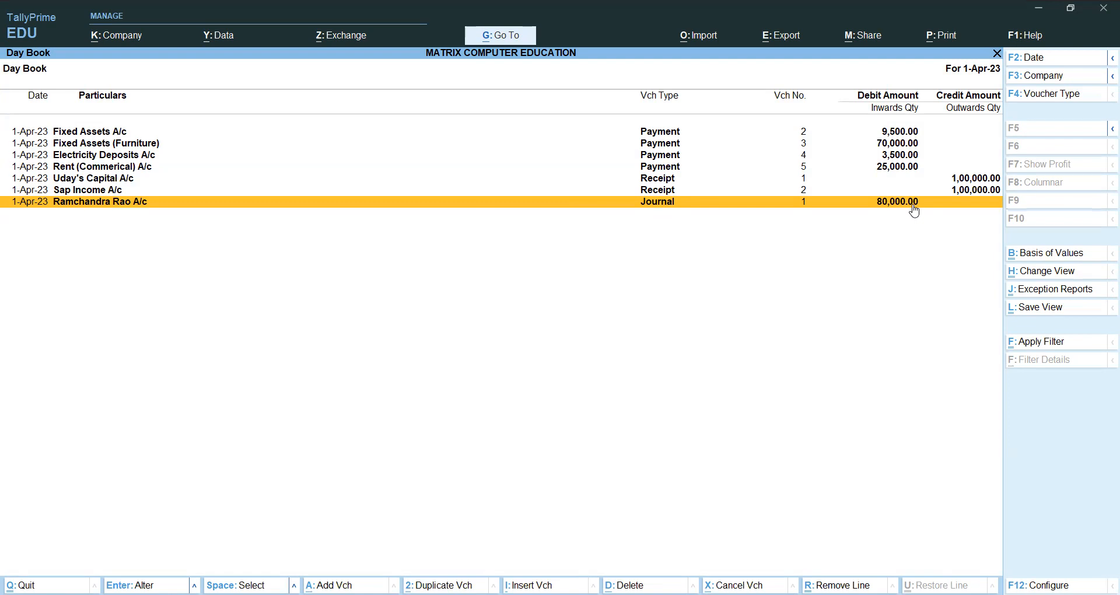
# Open the Balance Sheet in detailed view to examine the capital, asset and Profit & Loss A/c figures.
pyautogui.press('Escape')
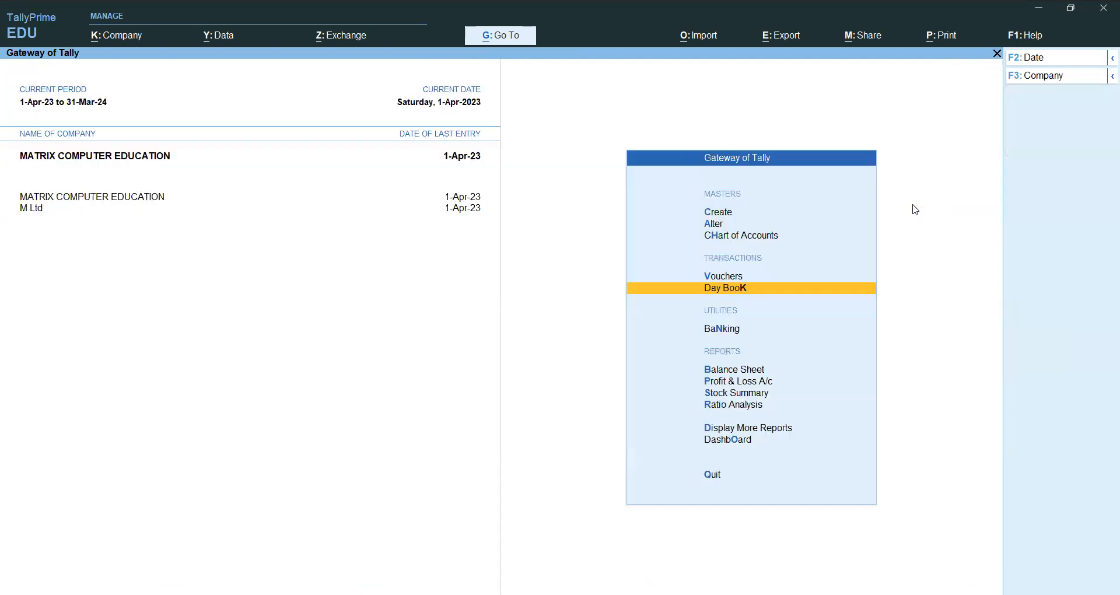
pyautogui.press('Down')
pyautogui.press('Down')
pyautogui.press('Down')
pyautogui.press('Up')
pyautogui.press('Return')
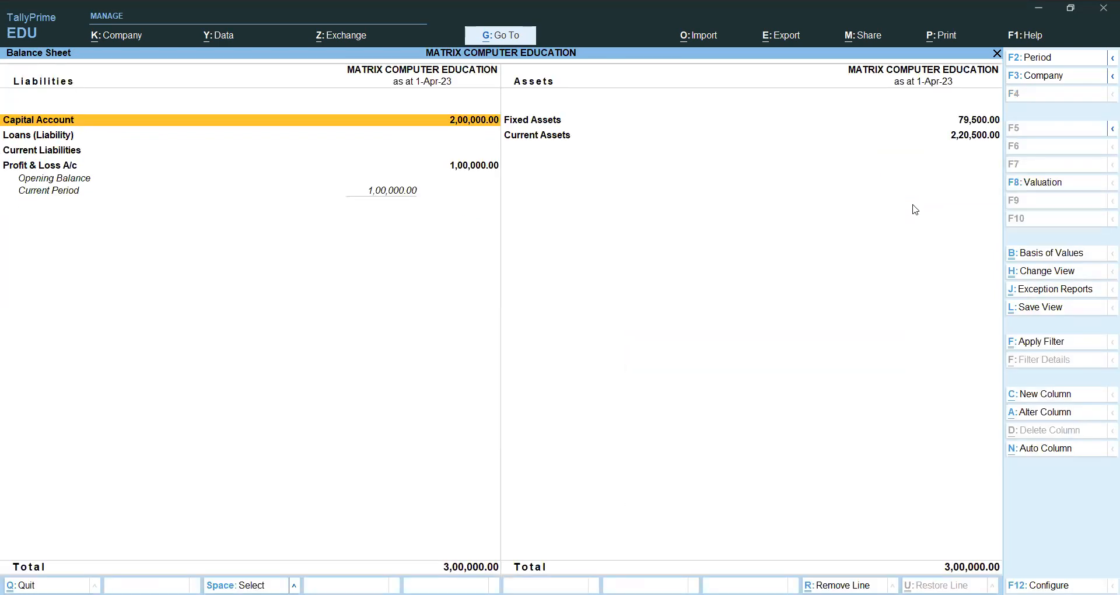
pyautogui.press('alt')
pyautogui.hotkey('alt', 'F5')
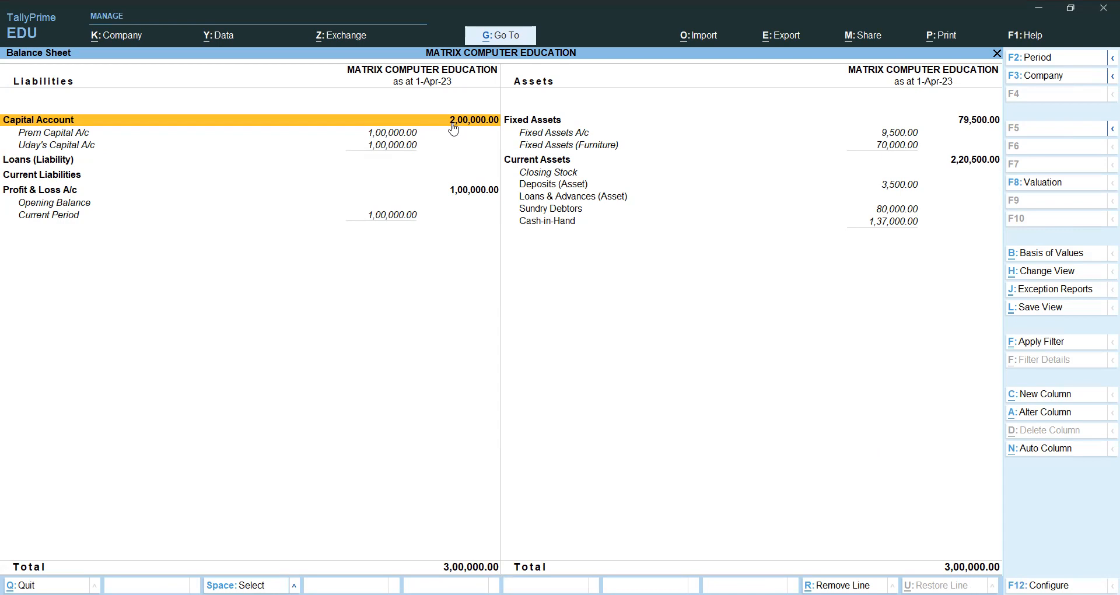
pyautogui.click(479, 190)
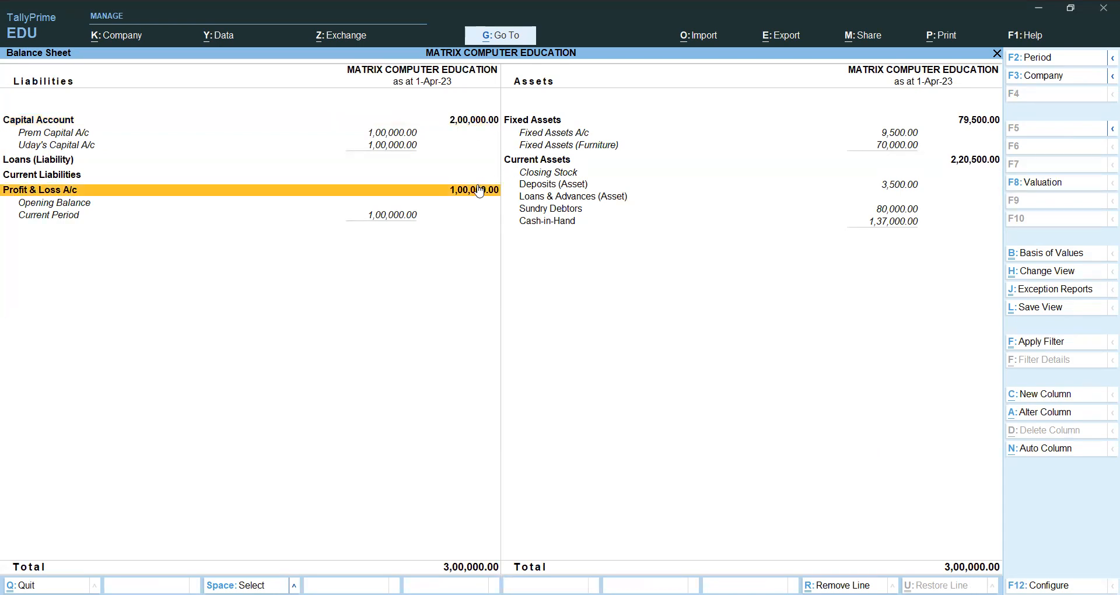